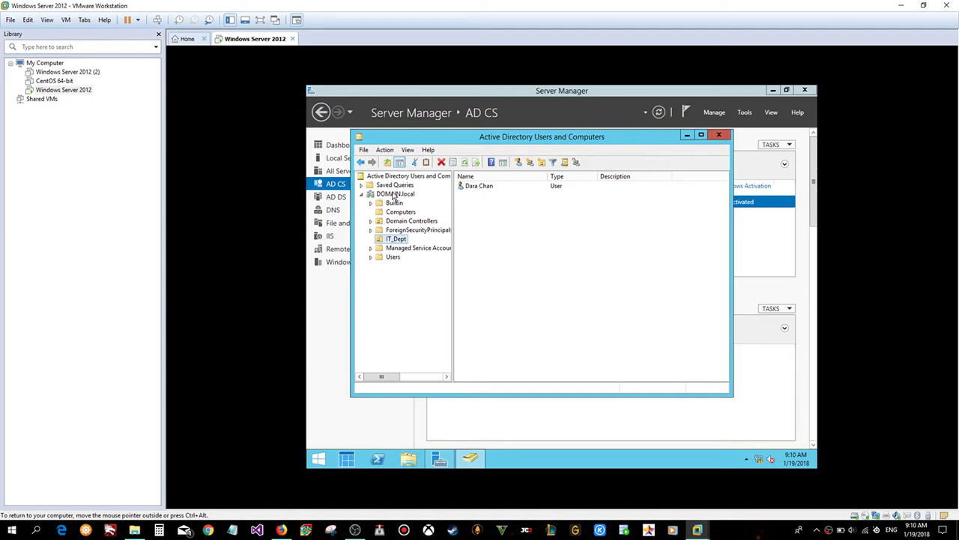
- Open the New Group form for the IT_Dept organizational unit
right_click(390, 241)
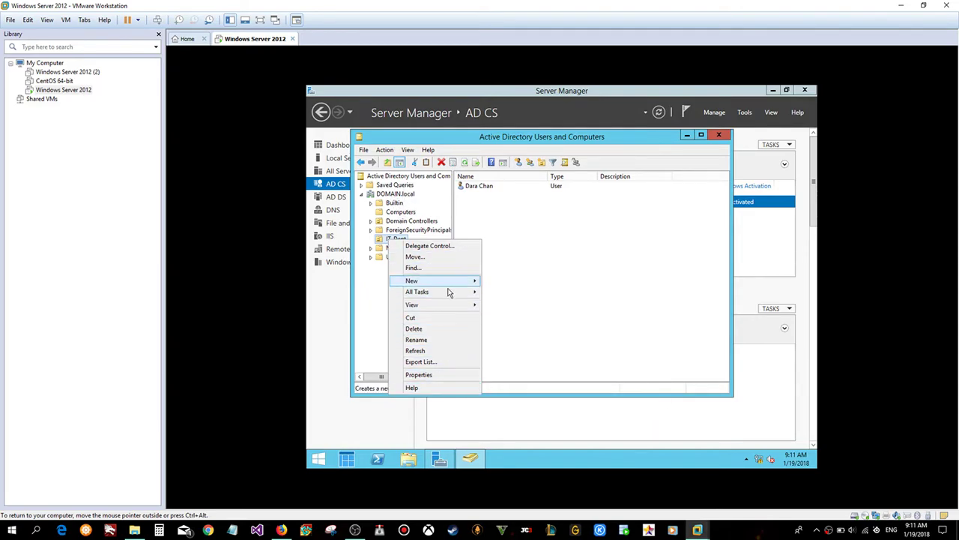
mouse_move(454, 280)
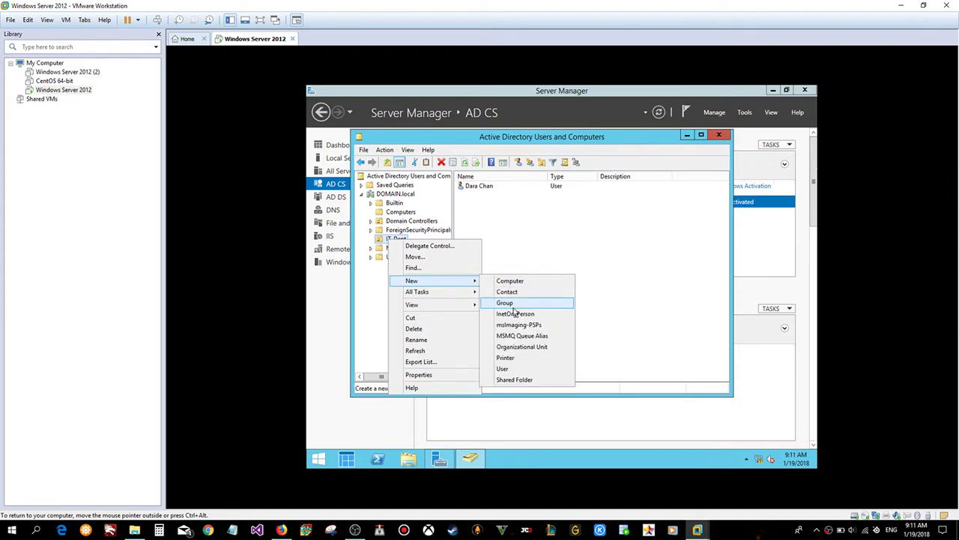
left_click(513, 303)
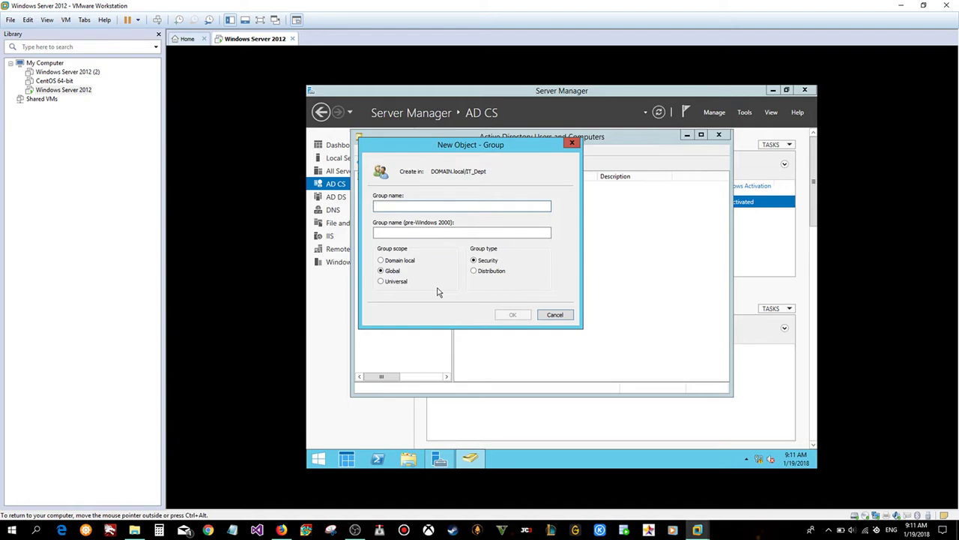
left_click(838, 531)
left_click(759, 416)
left_click(600, 251)
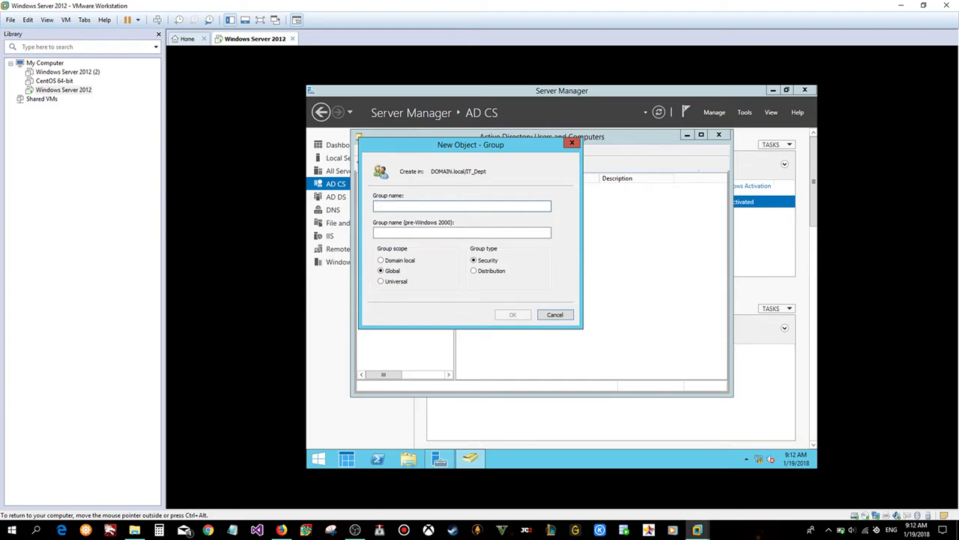
left_click(355, 530)
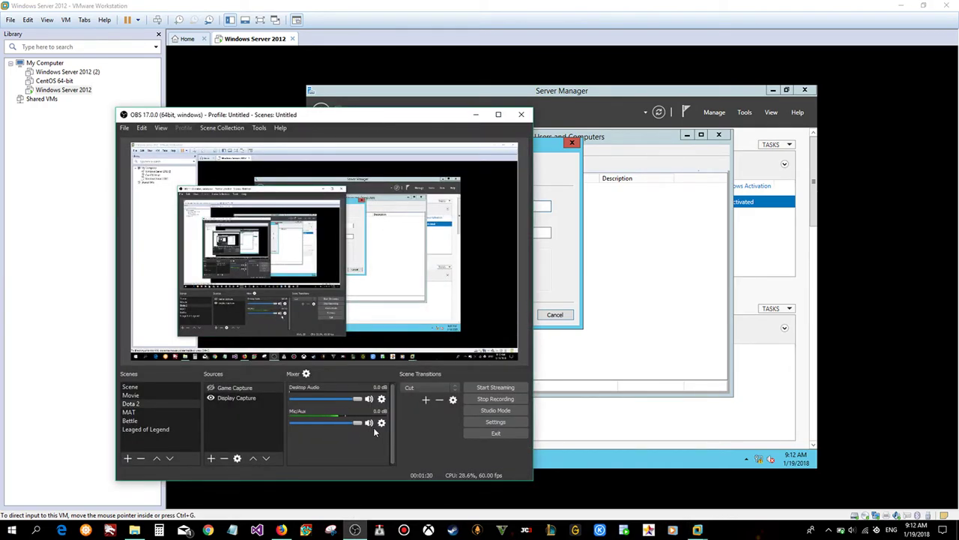
- Minimize the OBS recording window to bring the New Object – Group form back into view
left_click(477, 116)
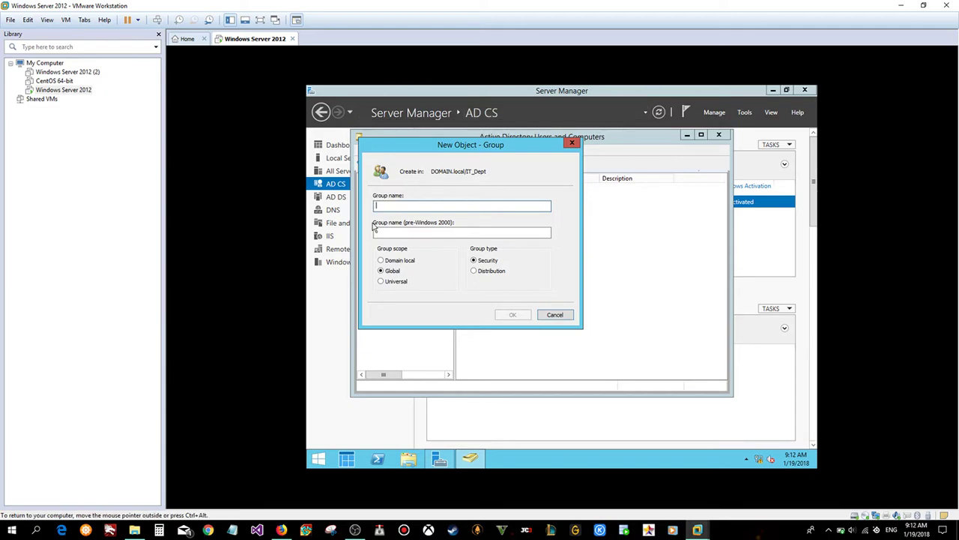
- Name the new group IT_Dept, keep Global scope and Security type, and create it
left_click_drag(440, 148, 591, 178)
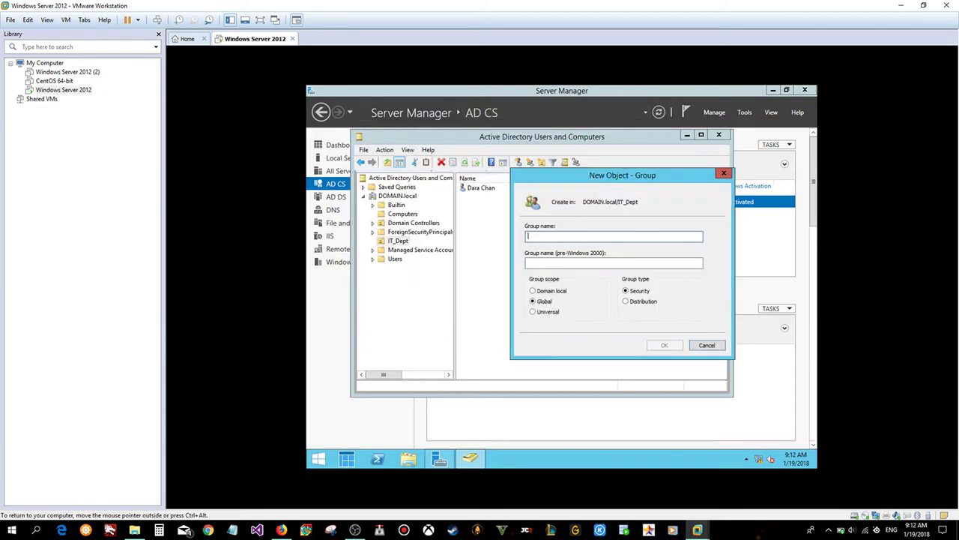
type("IT_")
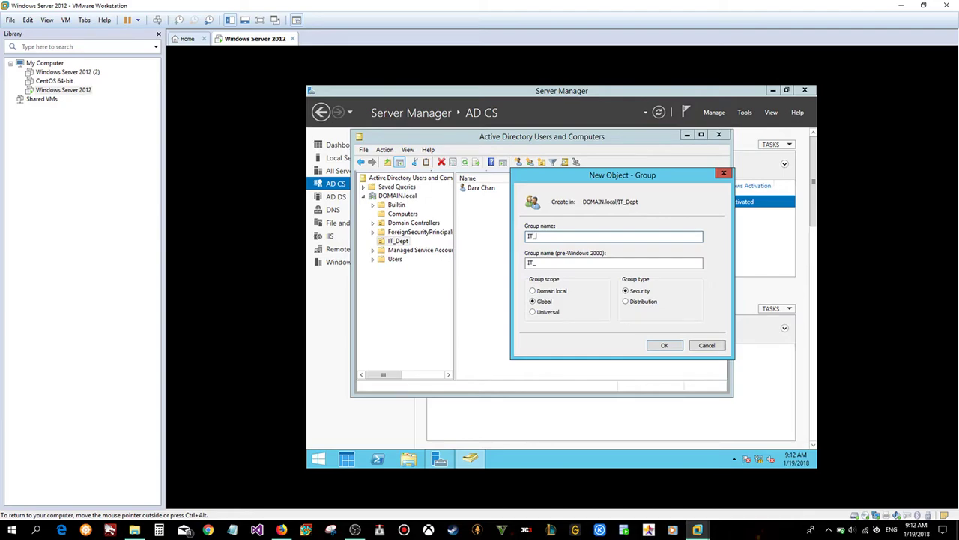
type("Dept")
mouse_move(439, 458)
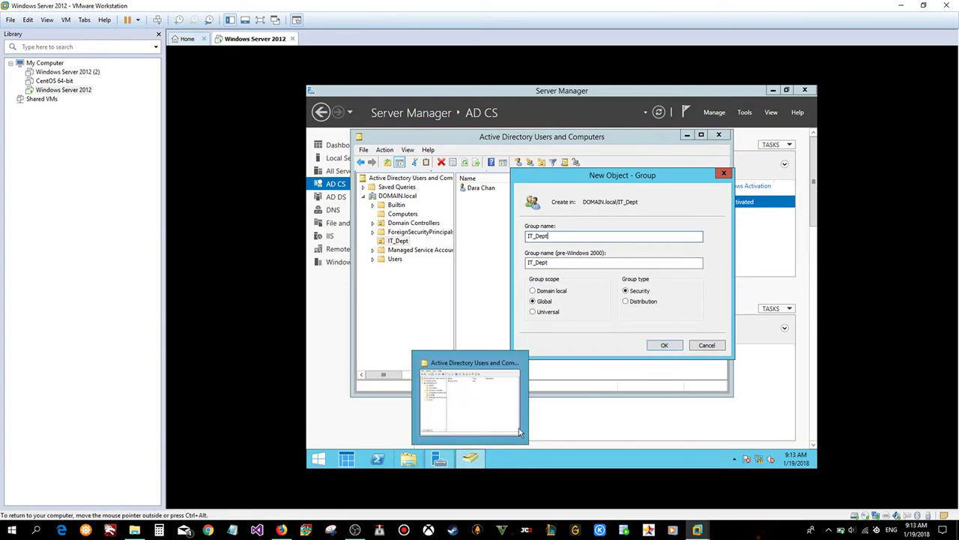
left_click(664, 345)
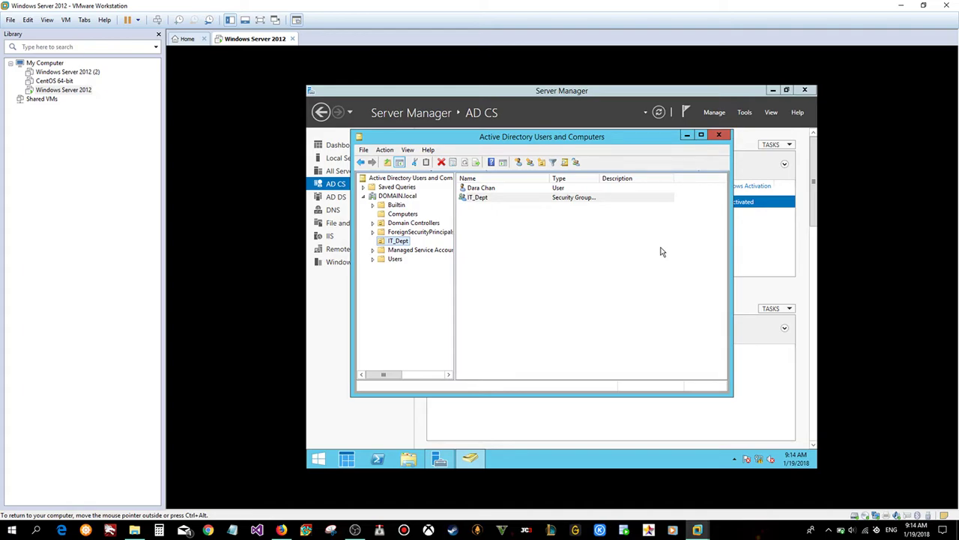
left_click(355, 530)
left_click(381, 422)
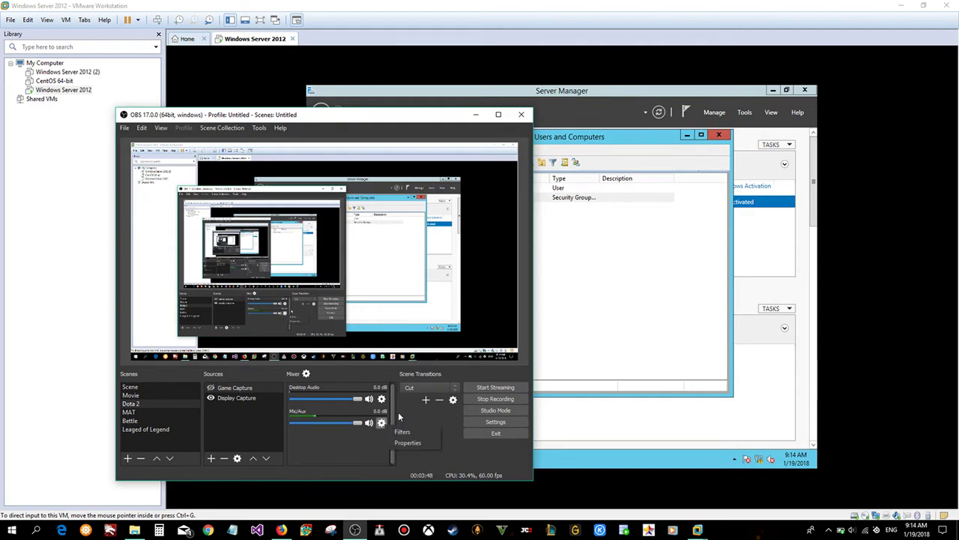
left_click(416, 443)
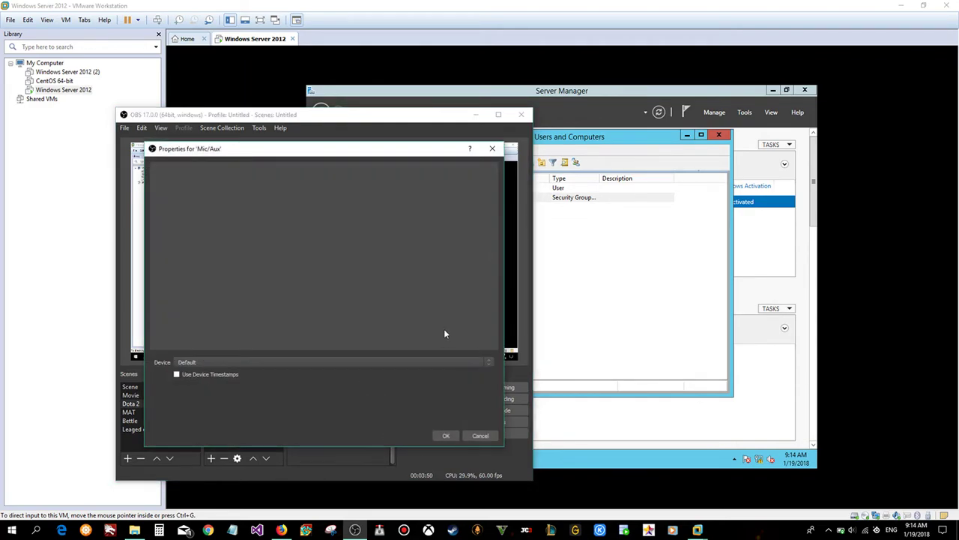
left_click(221, 365)
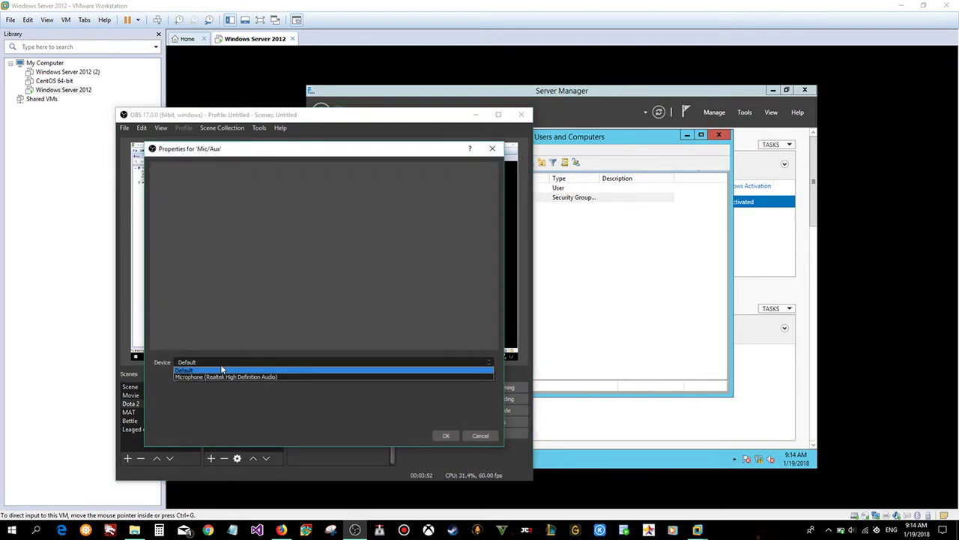
left_click(221, 367)
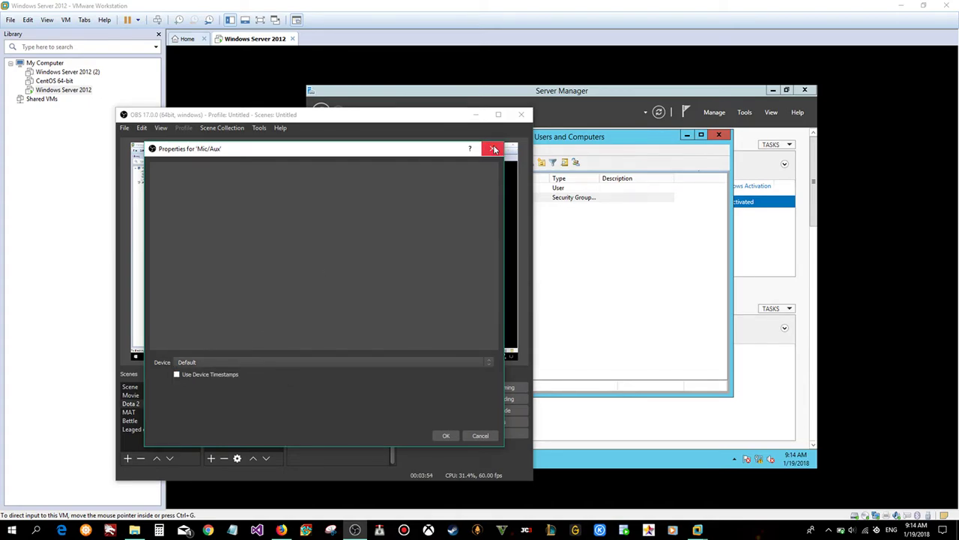
left_click(492, 149)
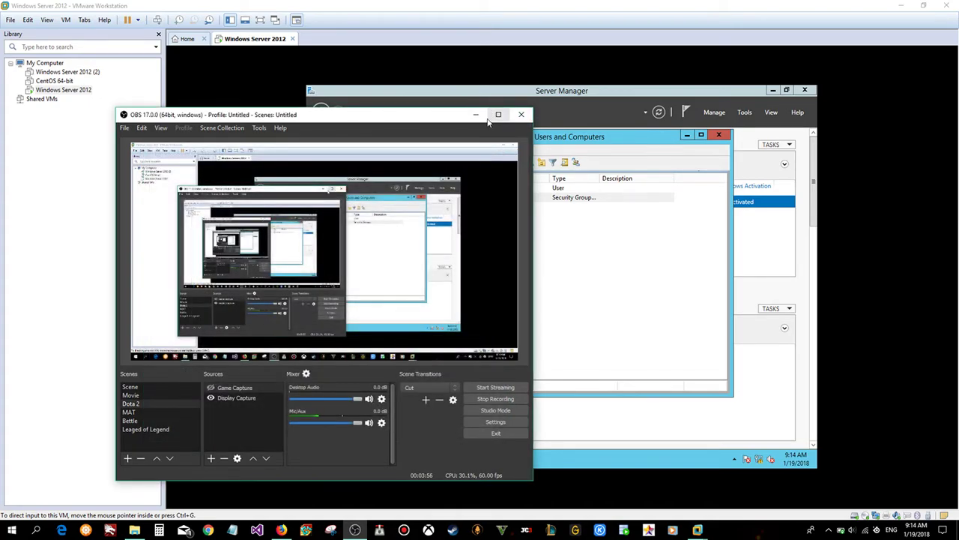
left_click(498, 114)
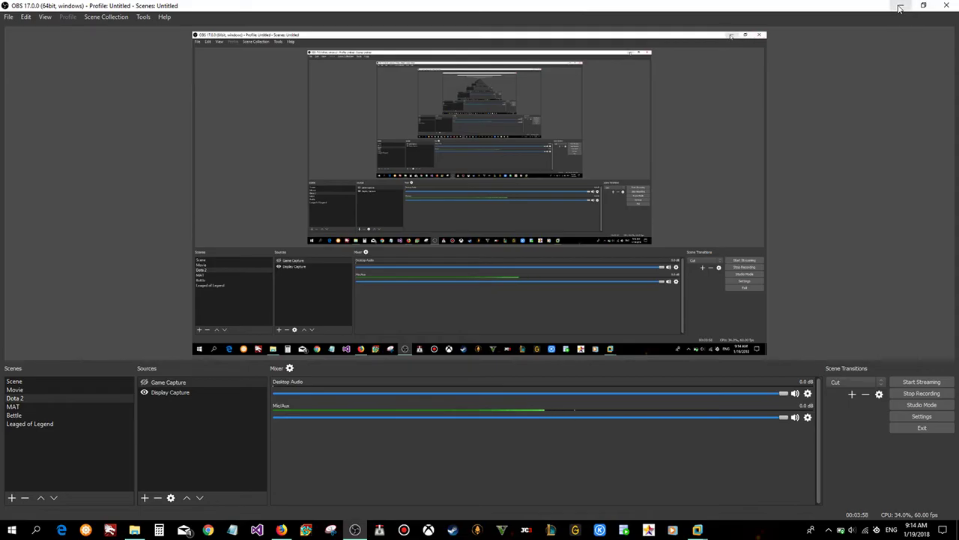
left_click(902, 6)
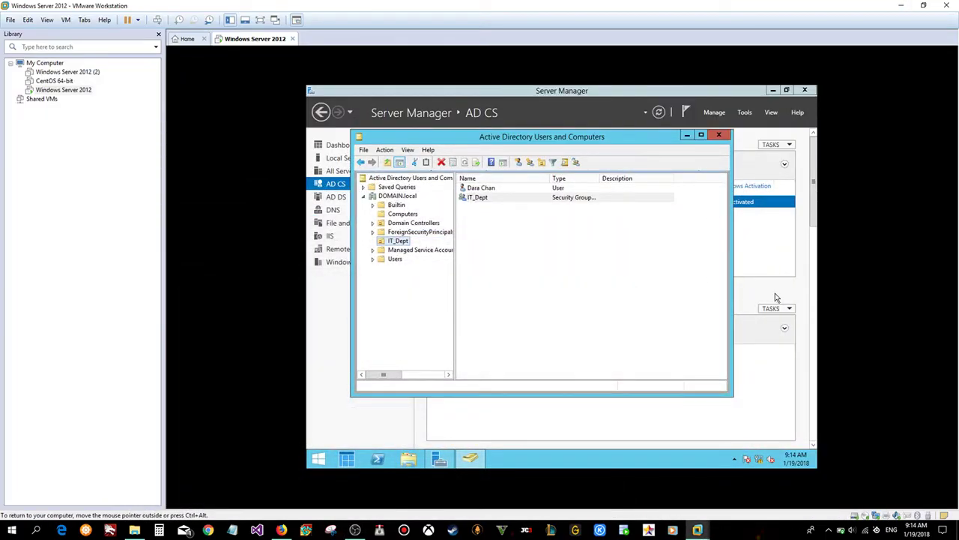
- Open the IT_Dept group's properties and browse its Members, Member Of, Managed By and General tabs
right_click(516, 197)
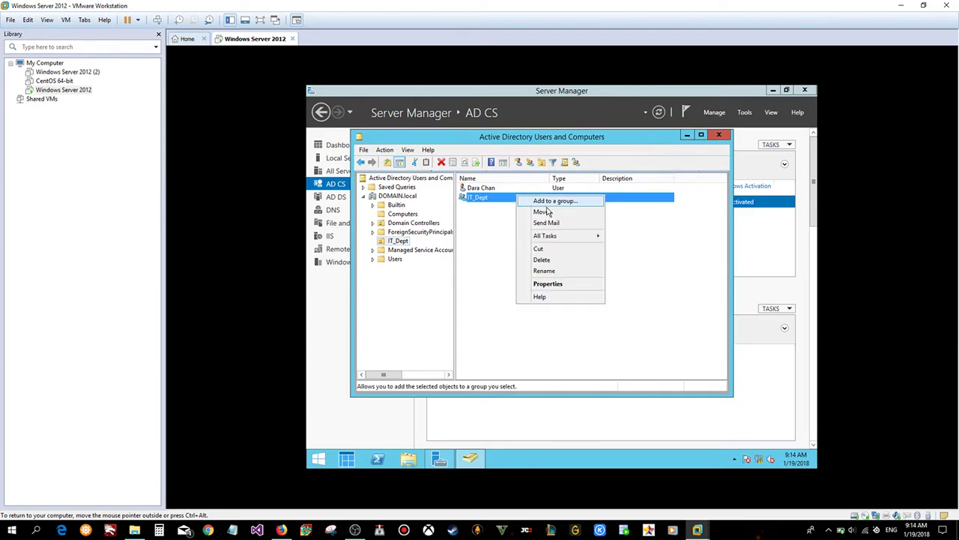
left_click(550, 283)
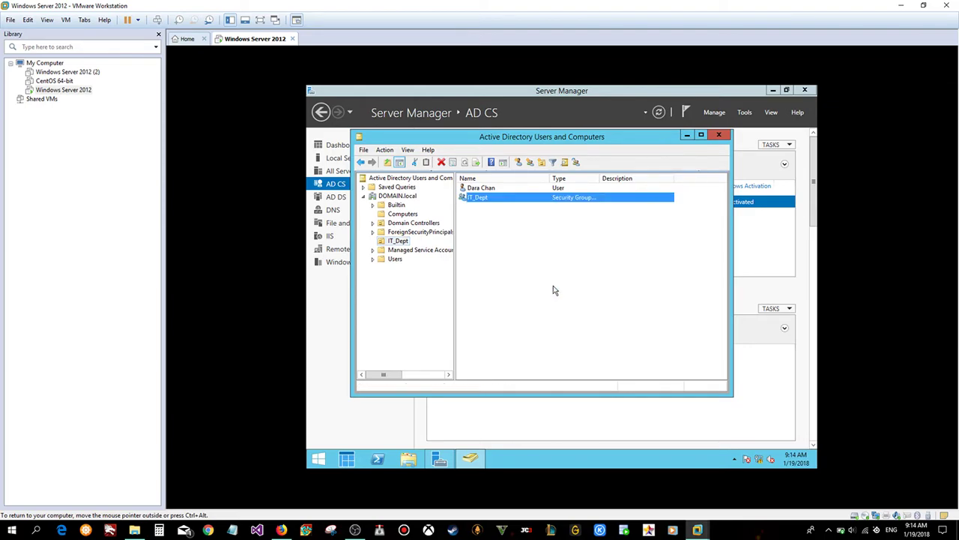
left_click_drag(538, 159, 659, 191)
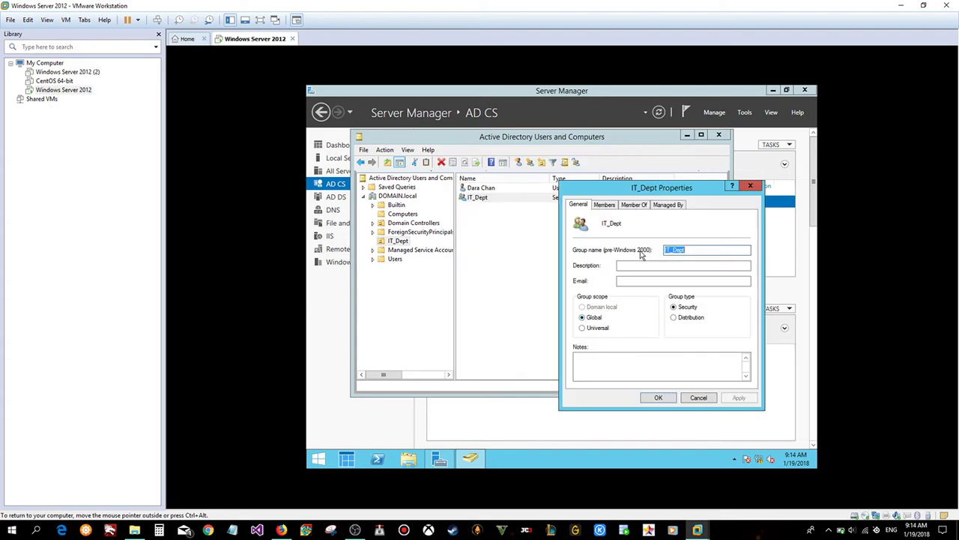
left_click(610, 208)
left_click(634, 204)
left_click(668, 204)
left_click(604, 205)
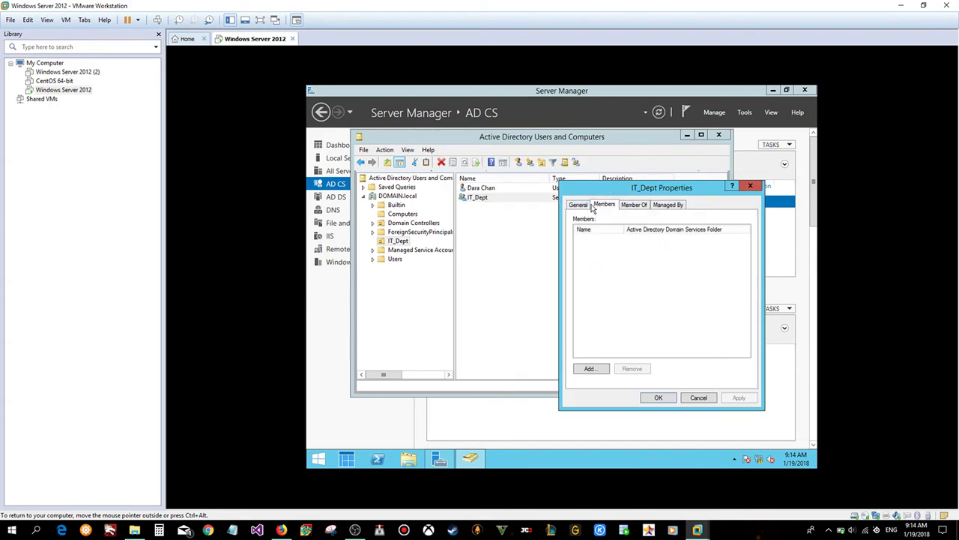
left_click(571, 206)
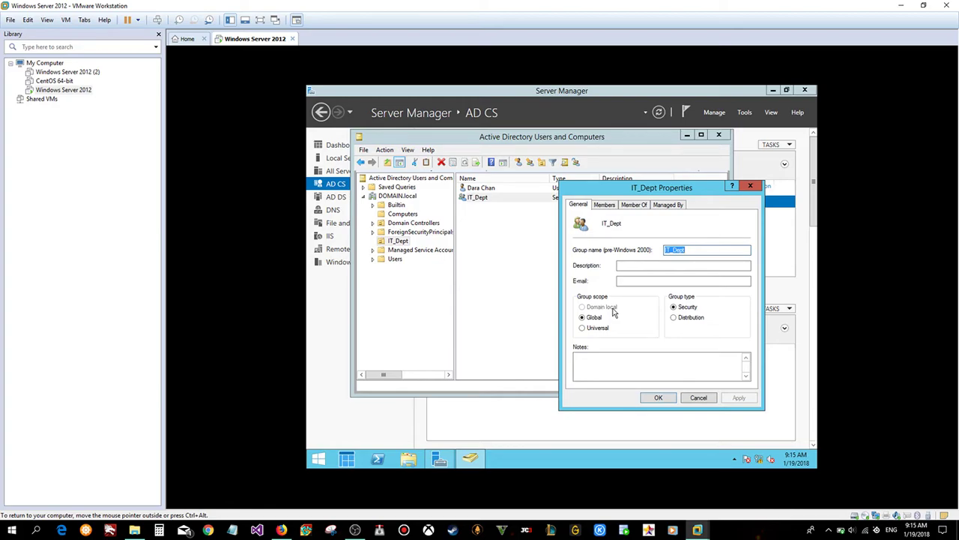
left_click(603, 204)
- Switch between the Members and Member Of tabs, confirming IT_Dept has no members or memberships
left_click_drag(630, 193, 569, 180)
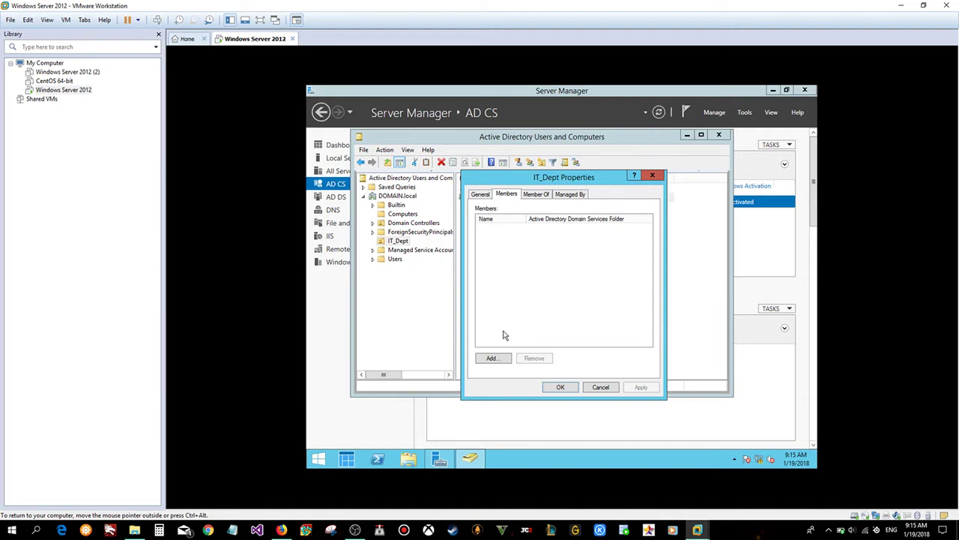
left_click(534, 195)
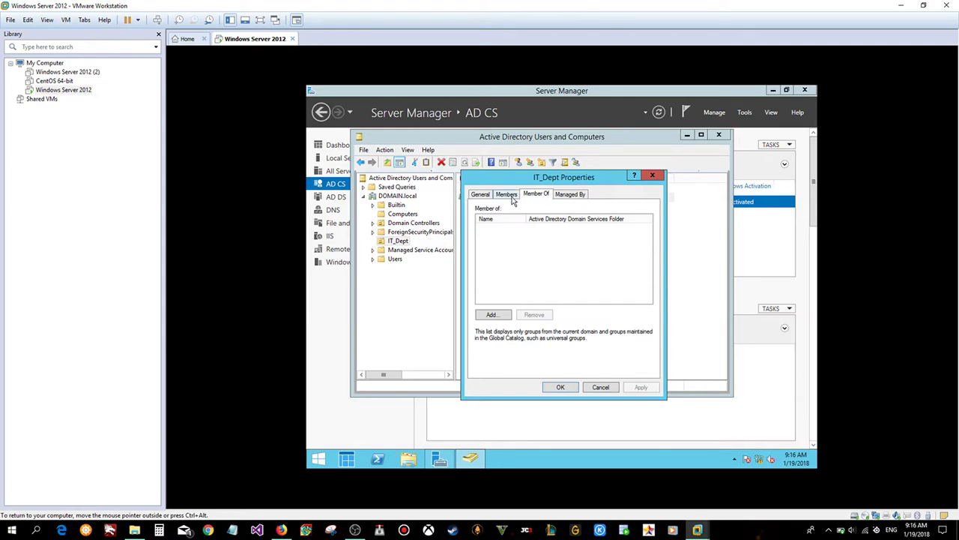
left_click(513, 198)
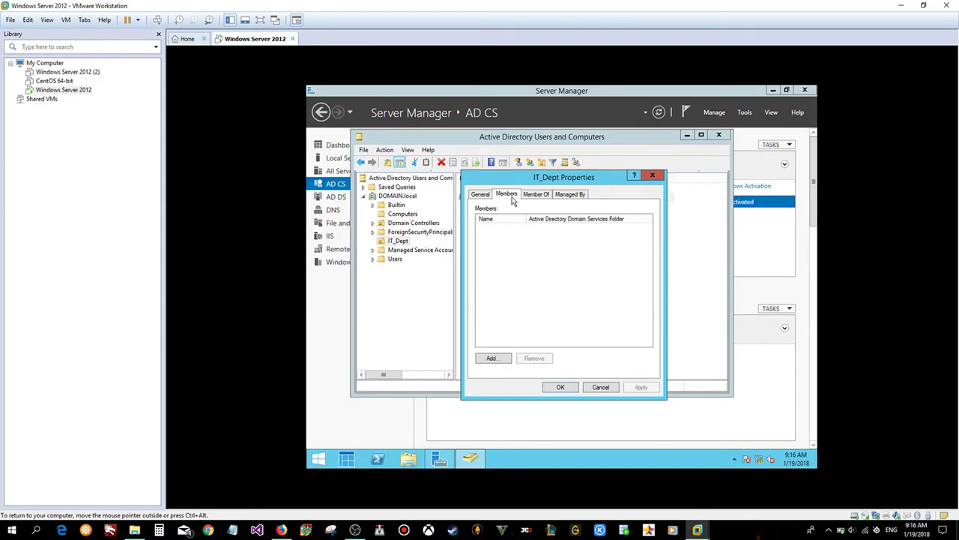
left_click(546, 198)
left_click(508, 198)
left_click(537, 197)
left_click(517, 198)
left_click(535, 197)
left_click(509, 198)
left_click(540, 196)
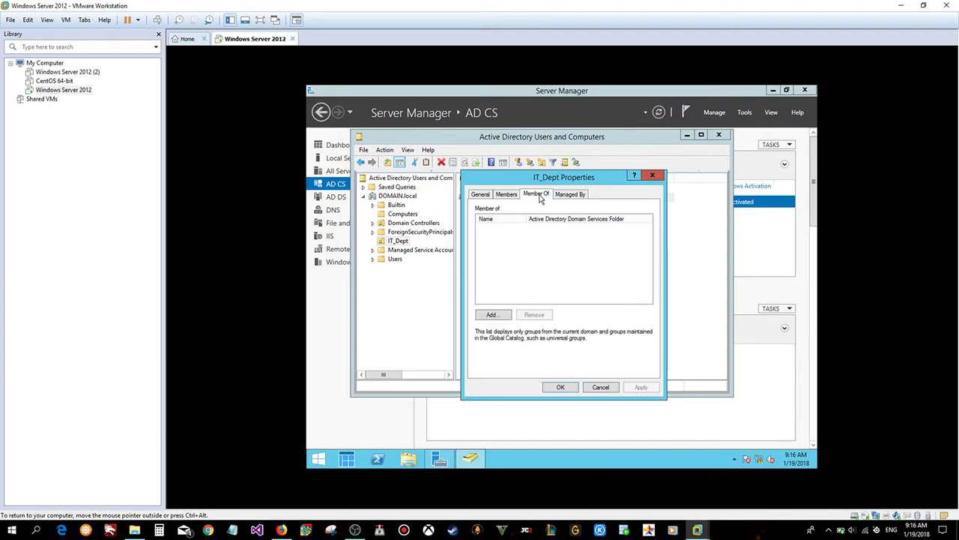
right_click(398, 198)
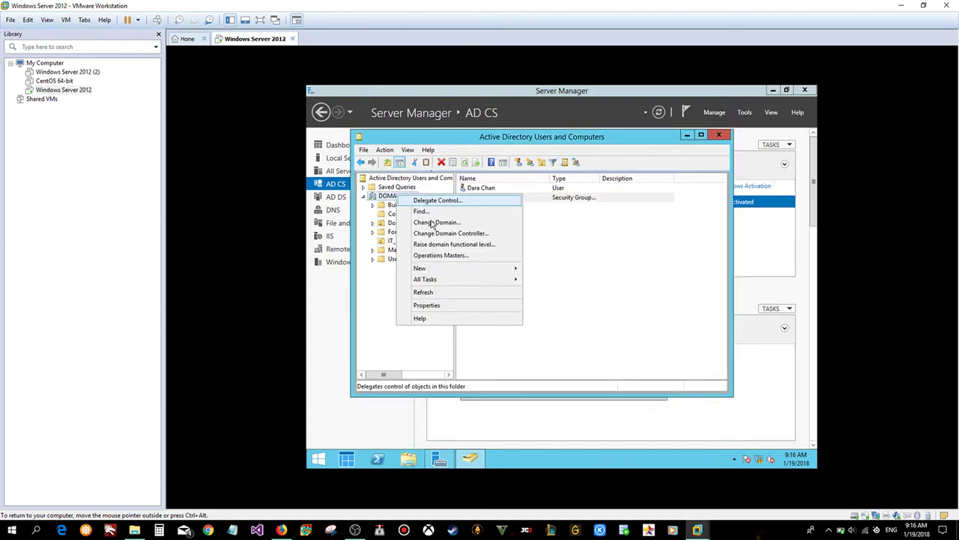
- Show the IT_Dept OU's contents and select the IT_Dept security group
mouse_move(439, 270)
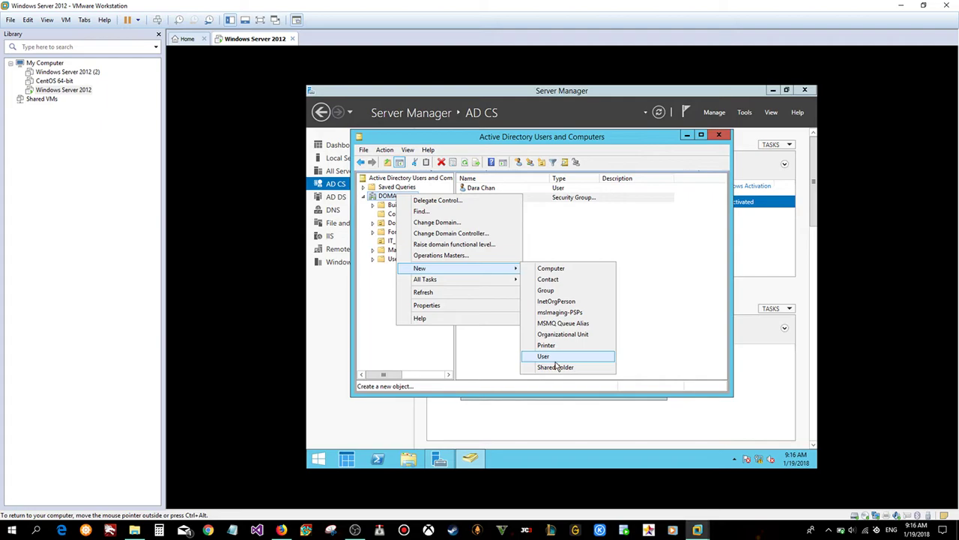
left_click(379, 301)
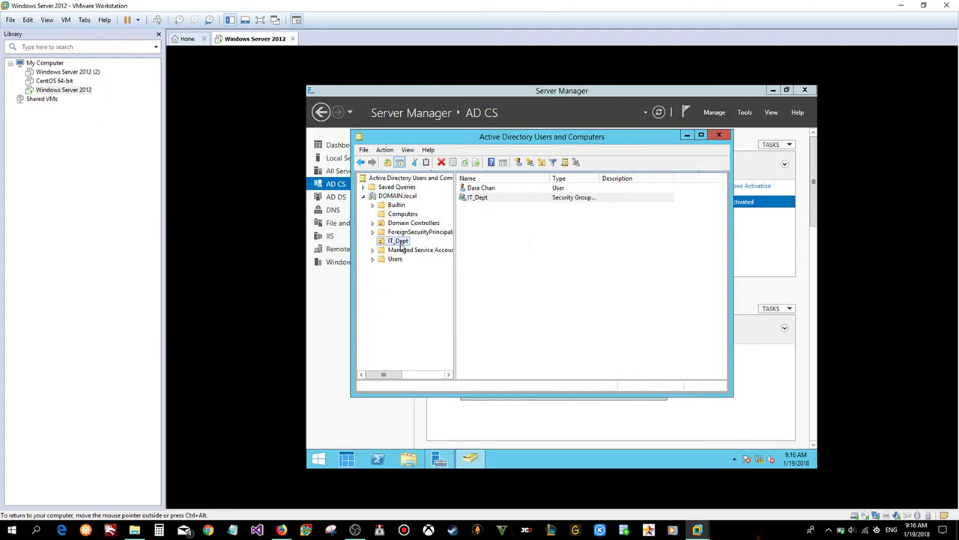
left_click(399, 242)
left_click(478, 461)
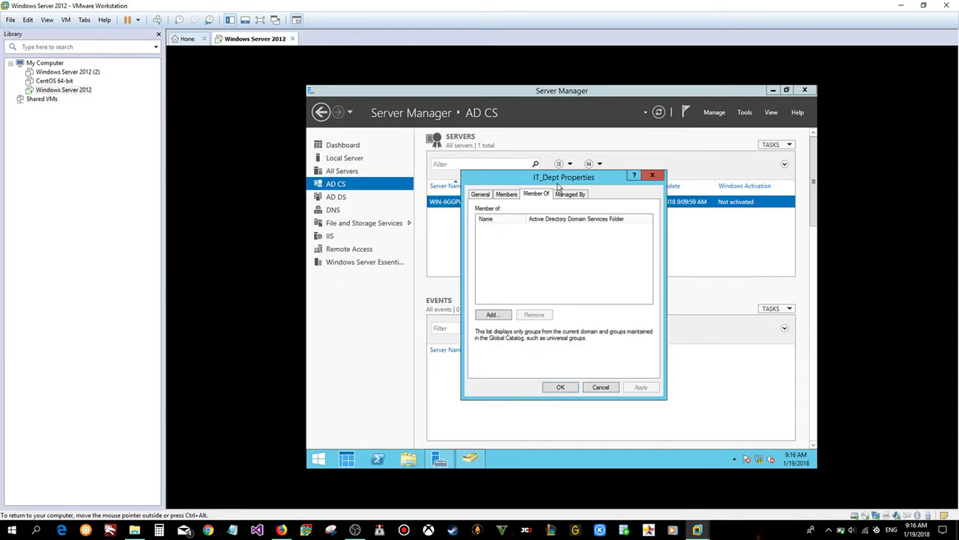
left_click_drag(559, 182, 587, 182)
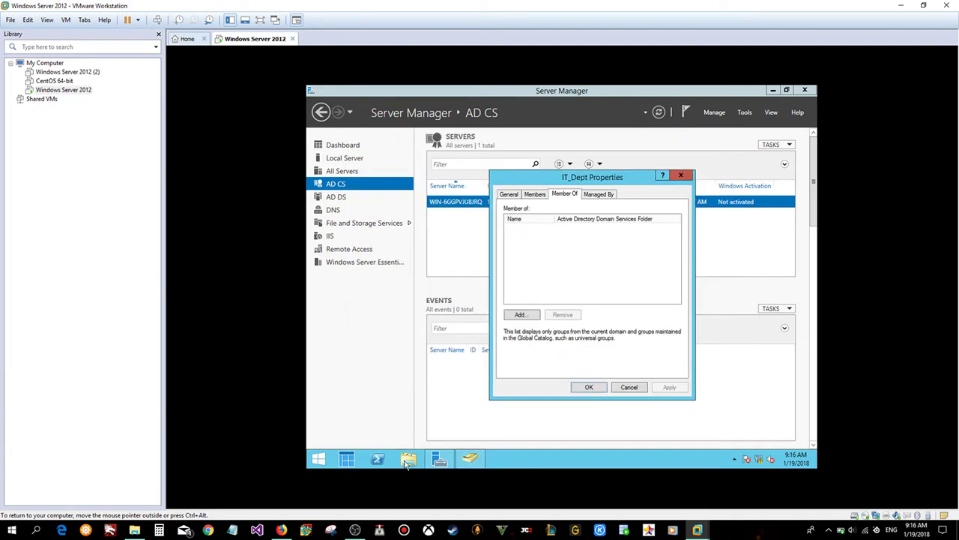
left_click(442, 461)
left_click(471, 459)
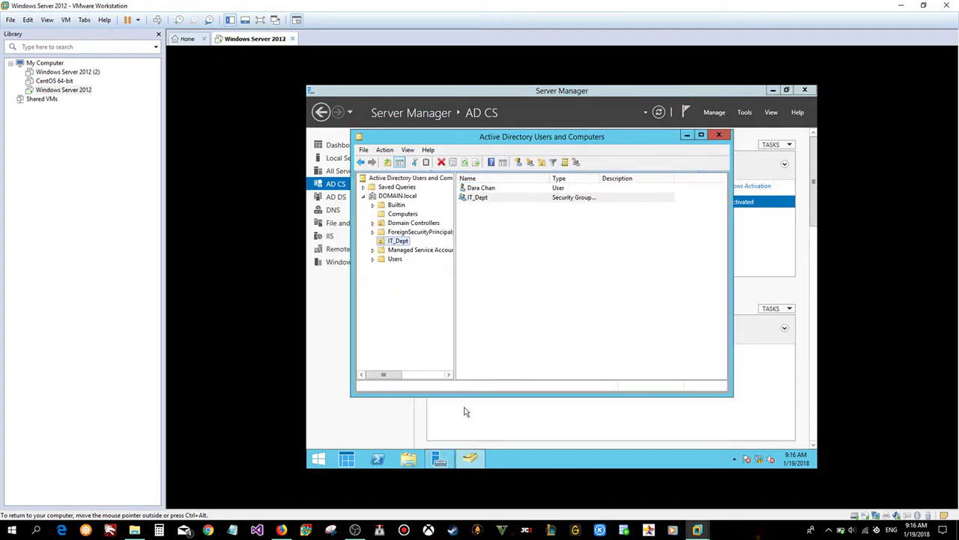
left_click(472, 460)
left_click(471, 460)
right_click(512, 204)
left_click(495, 207)
- Open the IT_Dept group's properties and view its Managed By and Members tabs
right_click(494, 198)
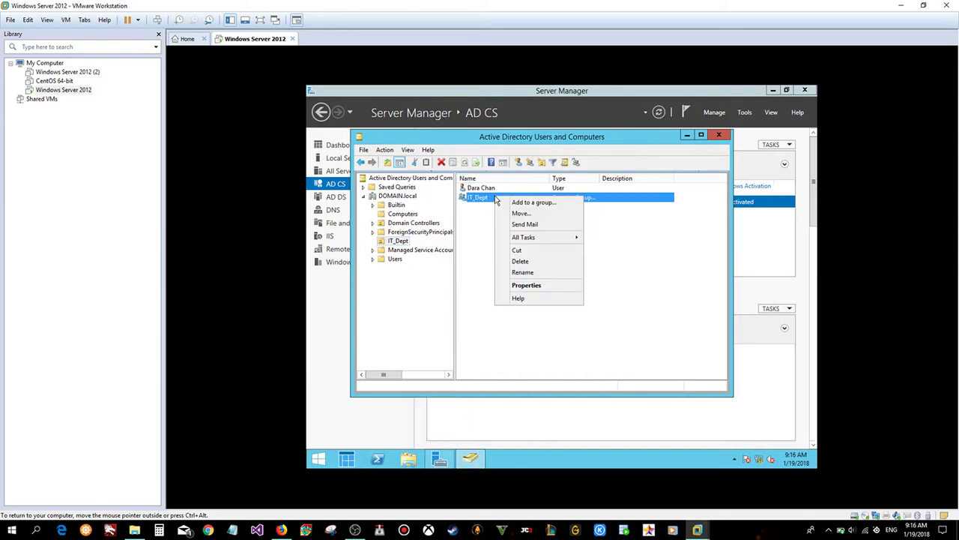
left_click(528, 286)
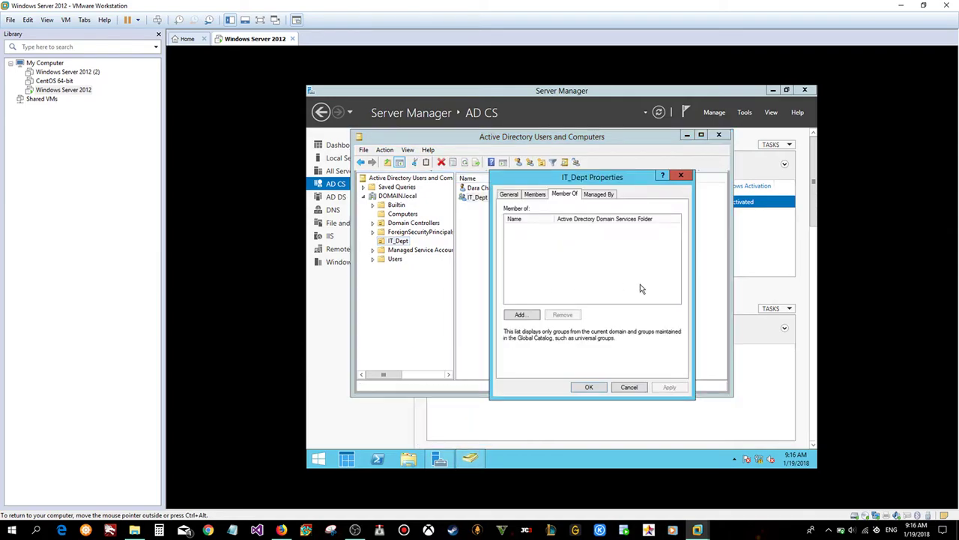
left_click(601, 196)
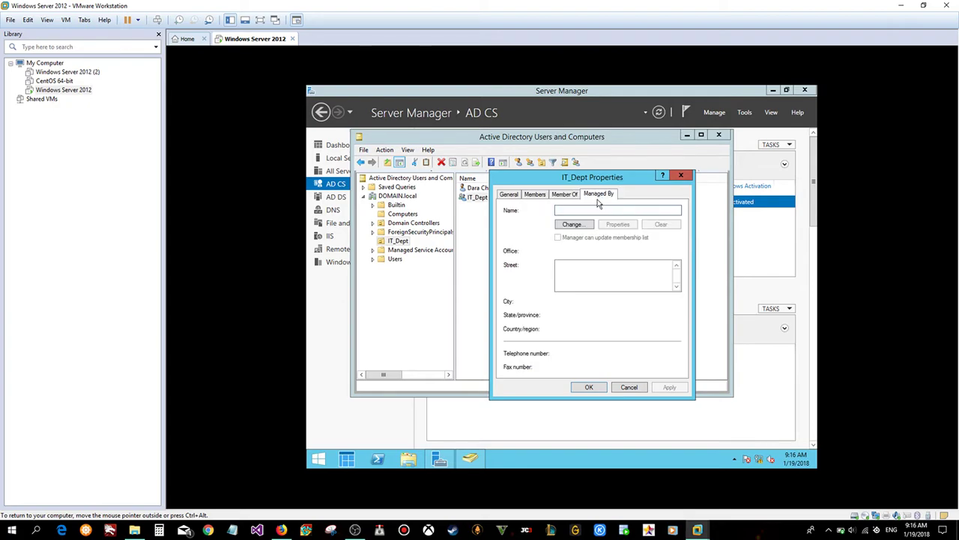
left_click(529, 199)
- Add the existing IT_Dept OU user to the IT_Dept group's members, then apply and close
left_click(522, 358)
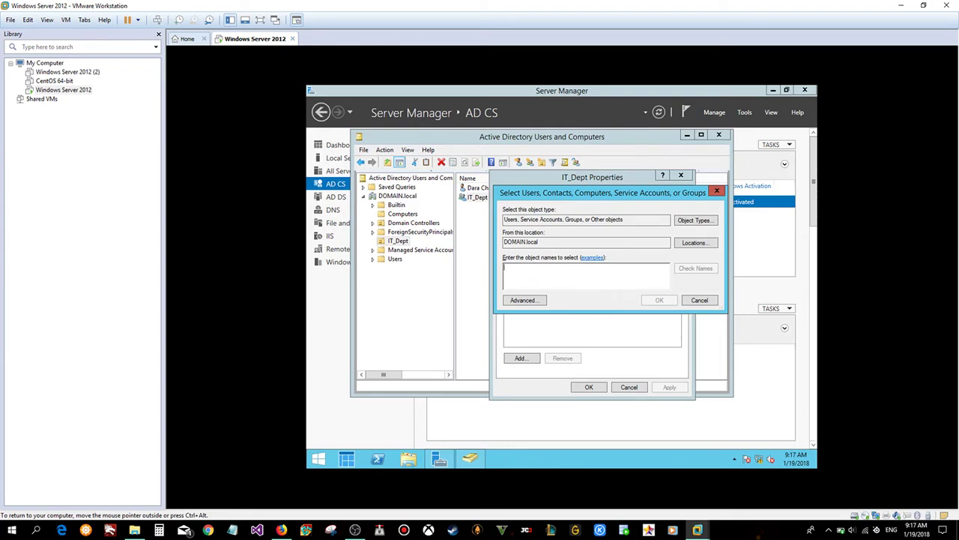
type("DAra")
left_click(702, 268)
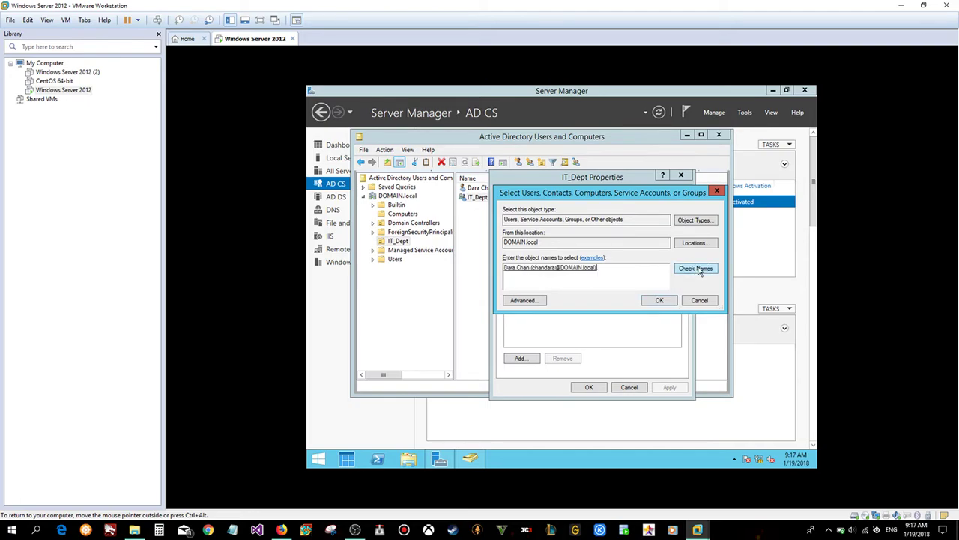
left_click(659, 301)
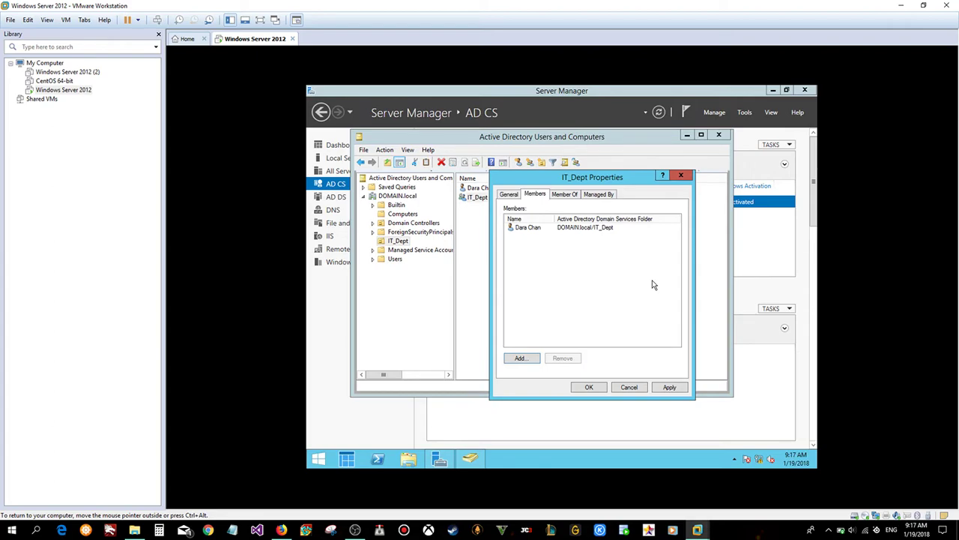
left_click(596, 229)
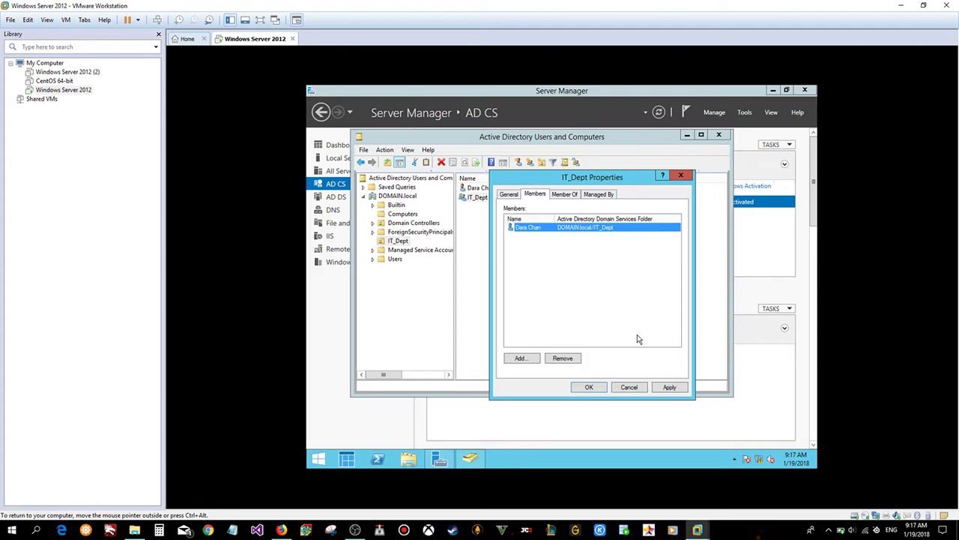
left_click(677, 387)
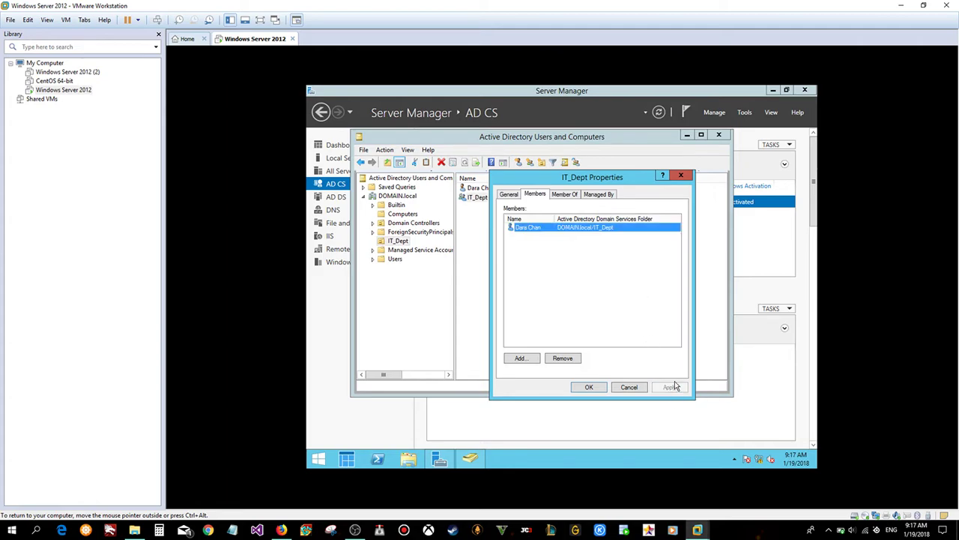
left_click(589, 387)
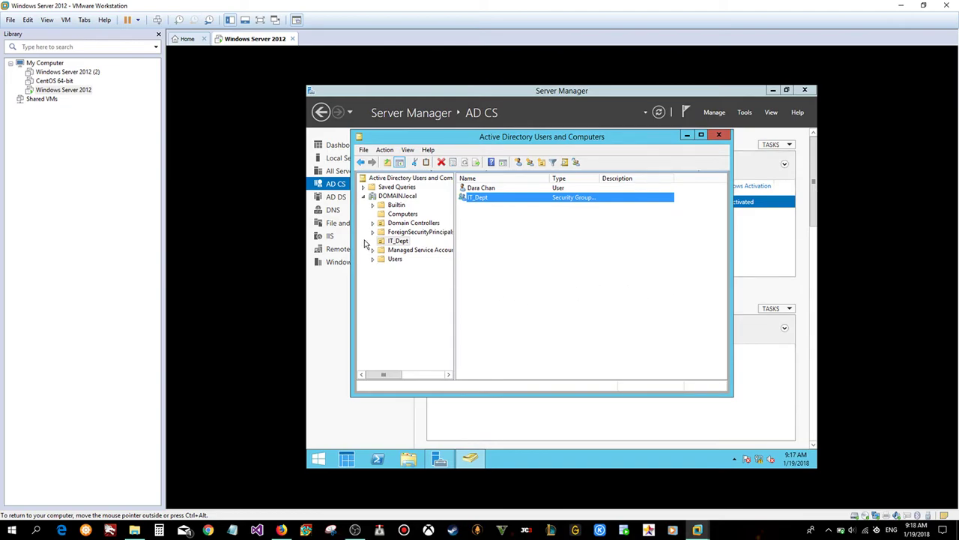
- Start a new DOMAIN.local user, entering the user's first name, last name and logon name
left_click(397, 195)
right_click(398, 195)
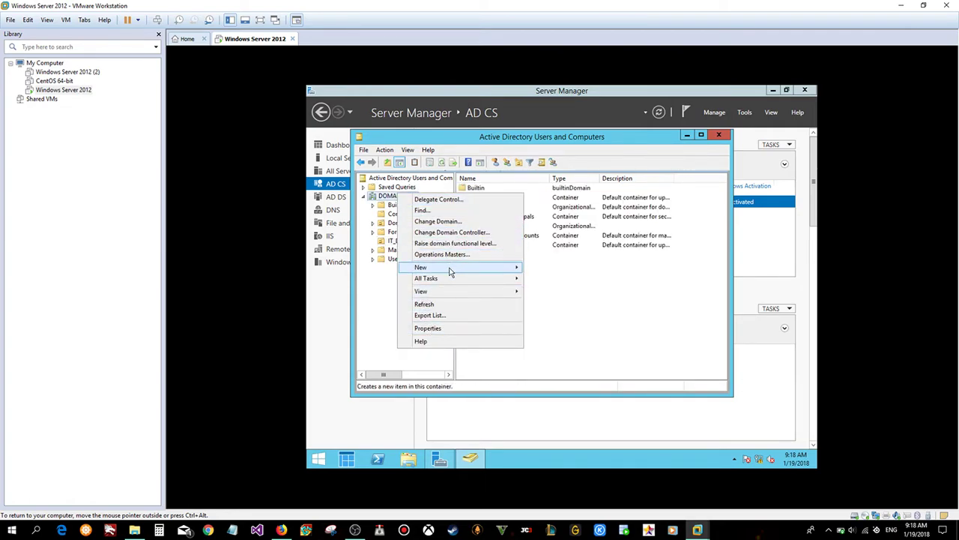
mouse_move(450, 268)
left_click(544, 354)
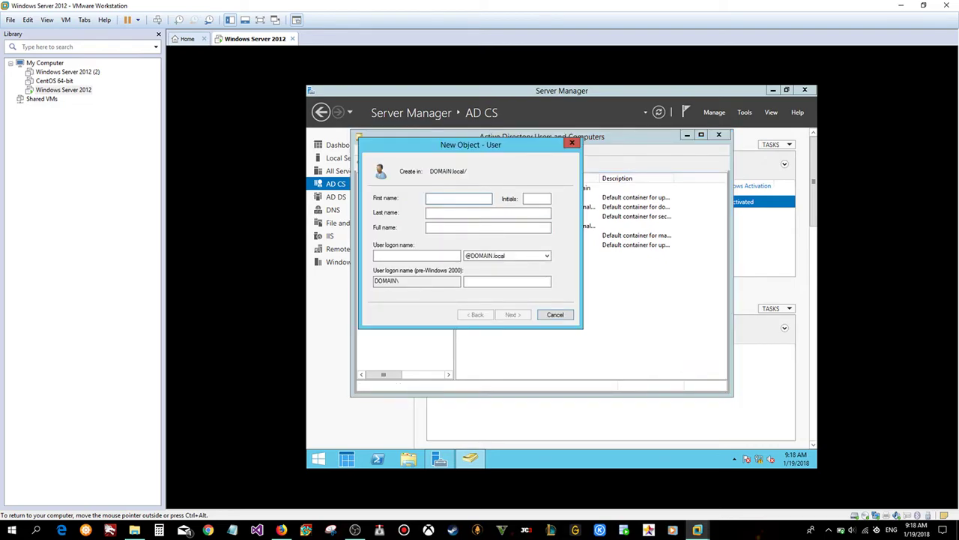
left_click(450, 212)
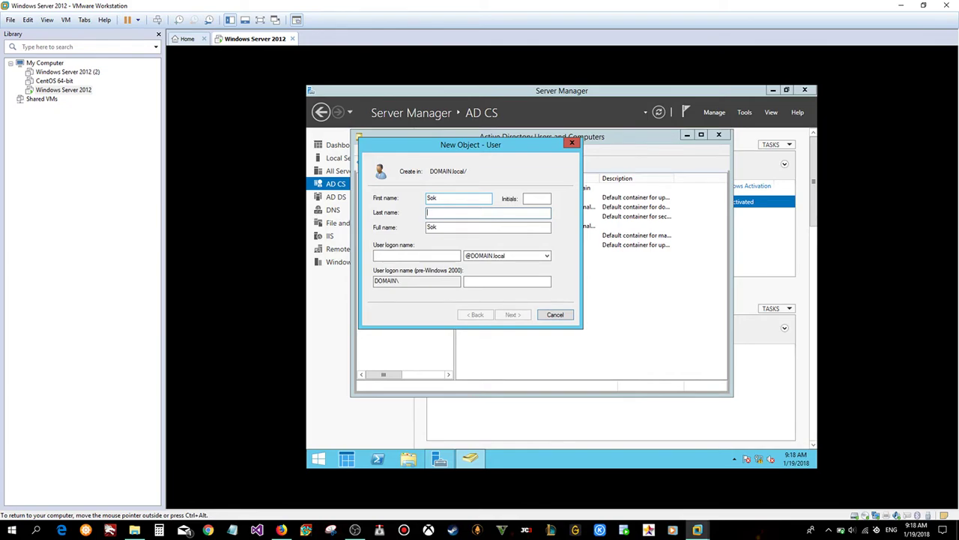
key("Tab")
key("Tab")
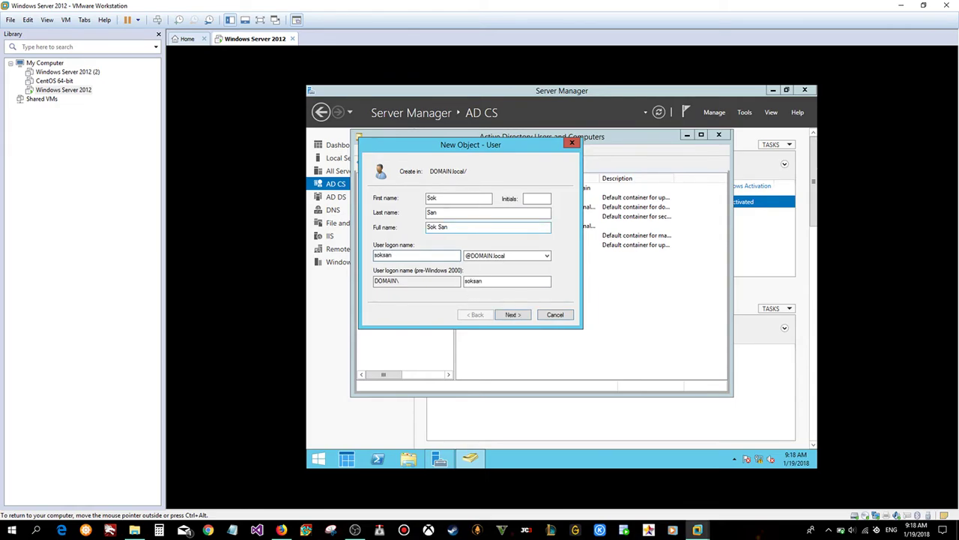
left_click(516, 317)
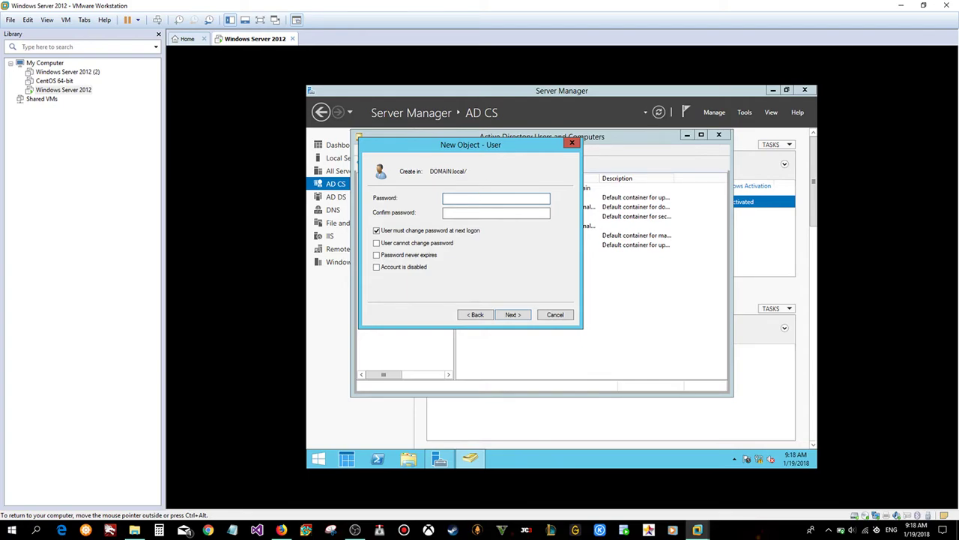
- Enter and confirm the user's password, and turn off 'User must change password at next logon'
type("P@ssw0rd1234!@#$")
key("Tab")
type("Password12345678")
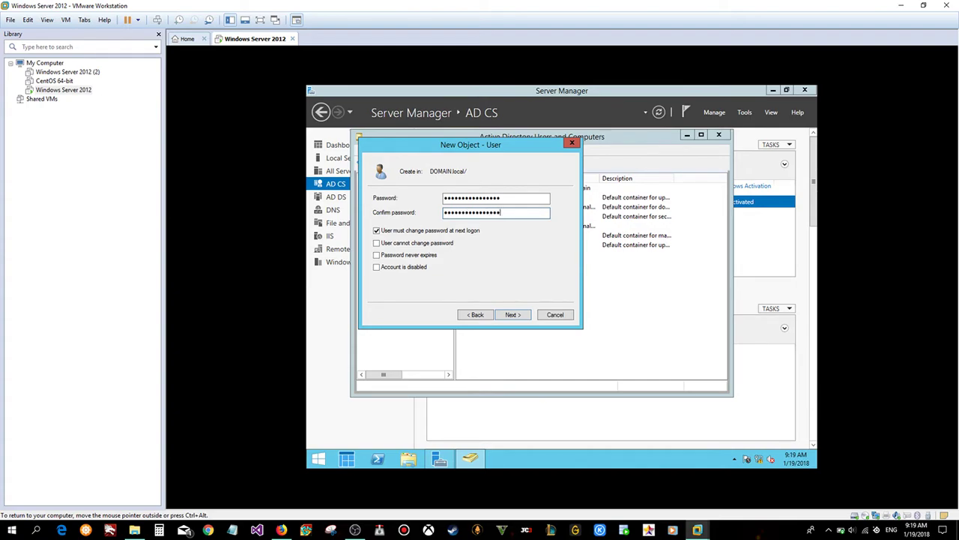
left_click(377, 231)
left_click(517, 316)
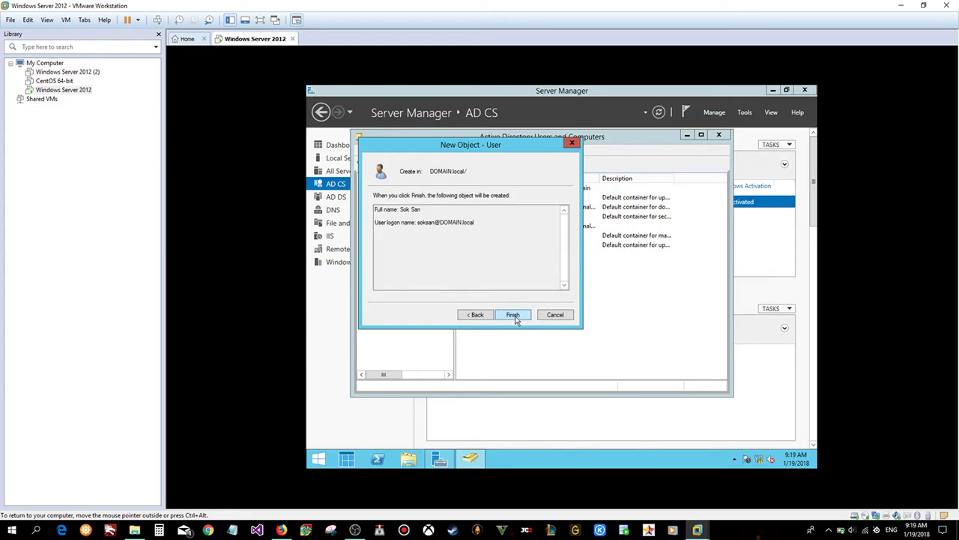
left_click(515, 316)
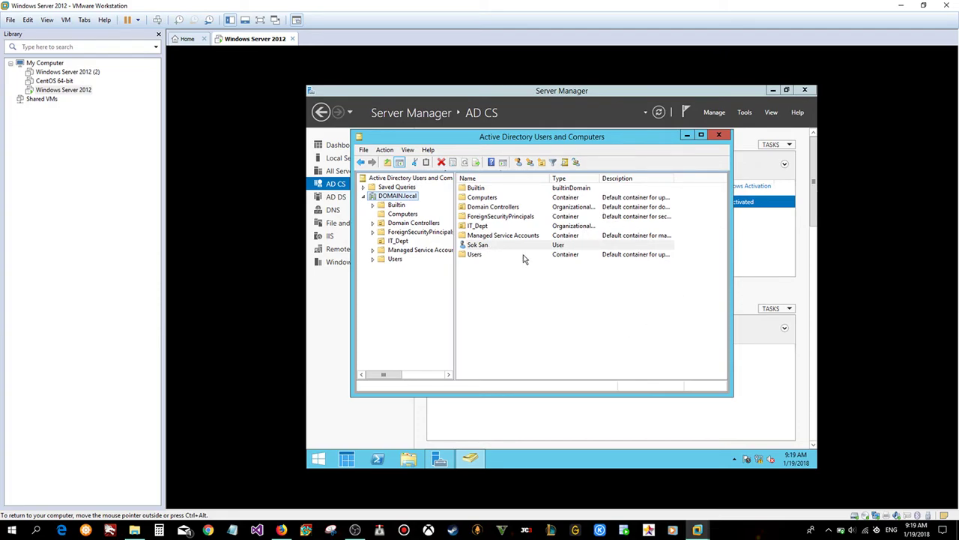
- Add the new user at the DOMAIN.local root to the IT_Dept group and acknowledge the success message
left_click(485, 248)
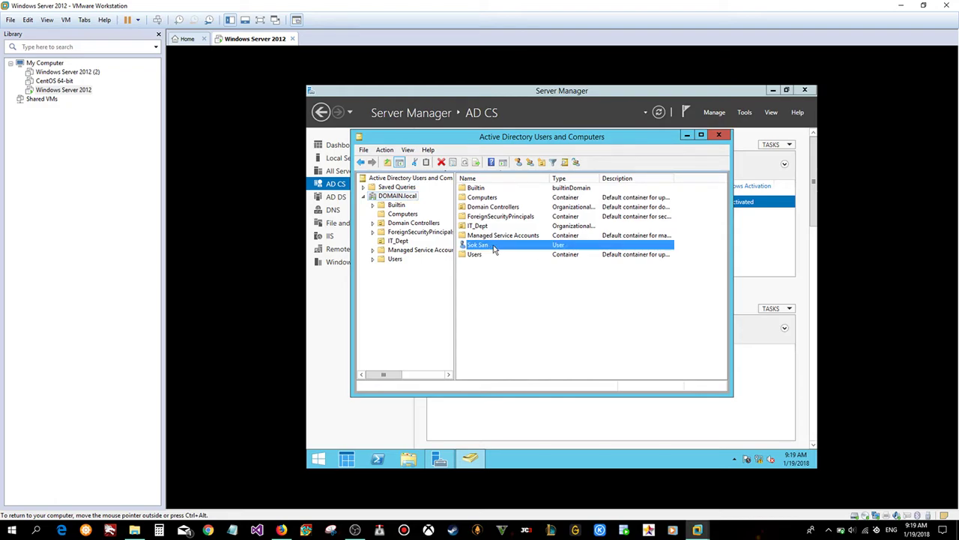
right_click(494, 249)
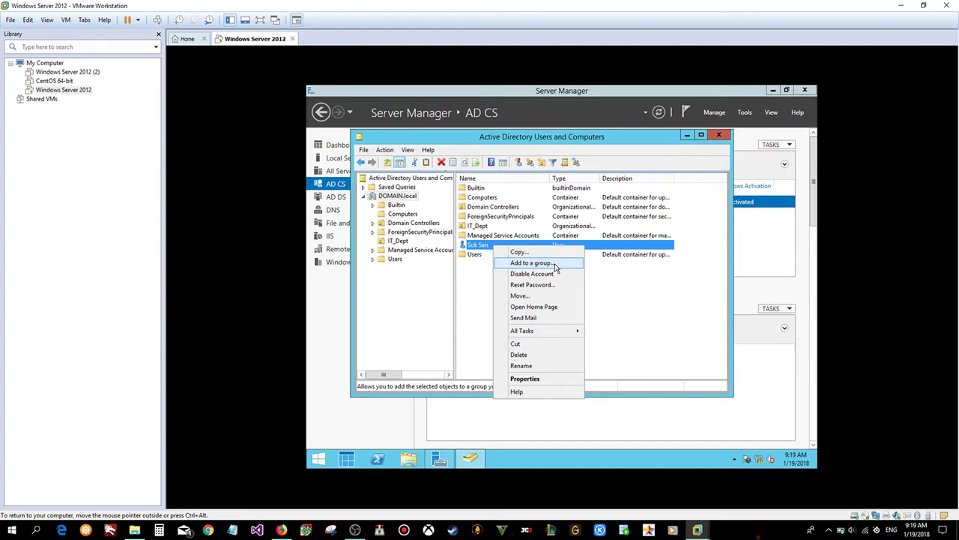
left_click(555, 267)
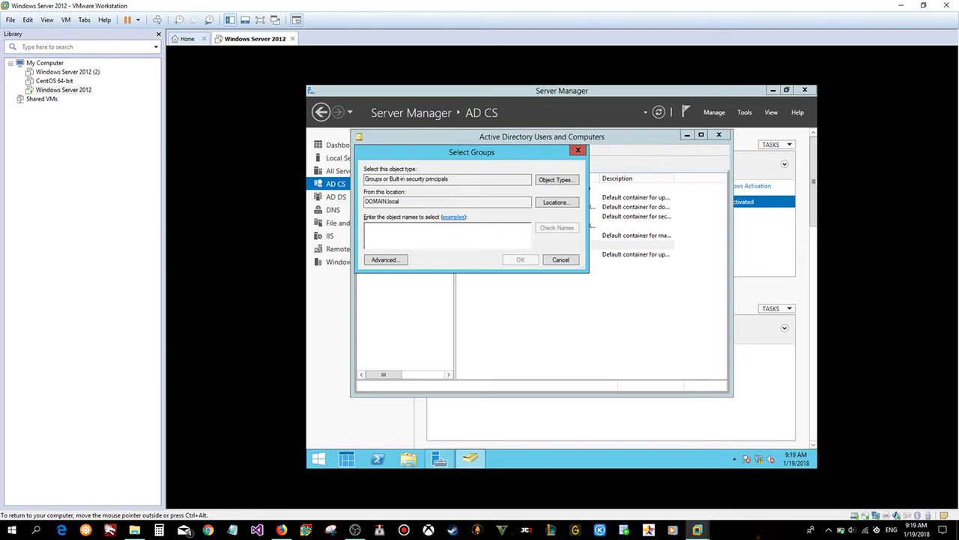
type("IT")
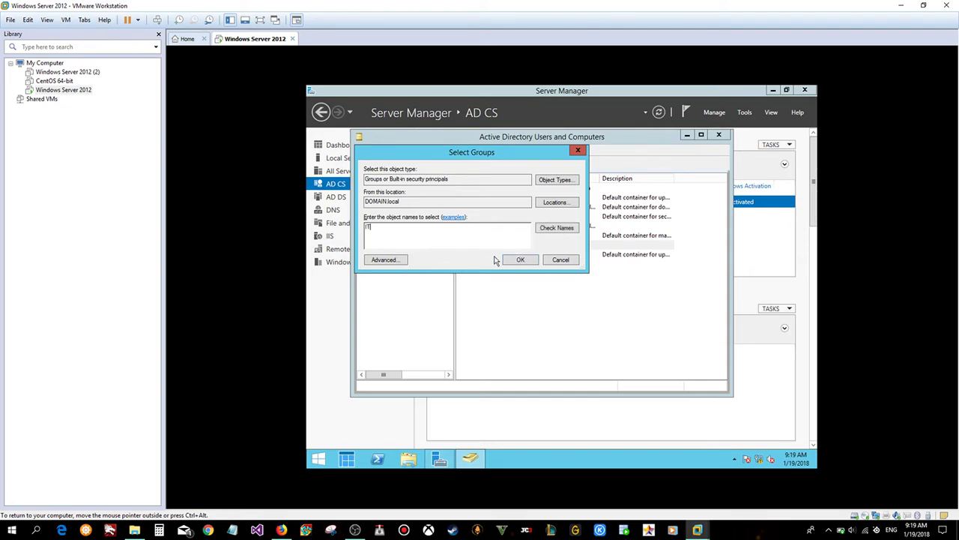
left_click(558, 228)
left_click(527, 260)
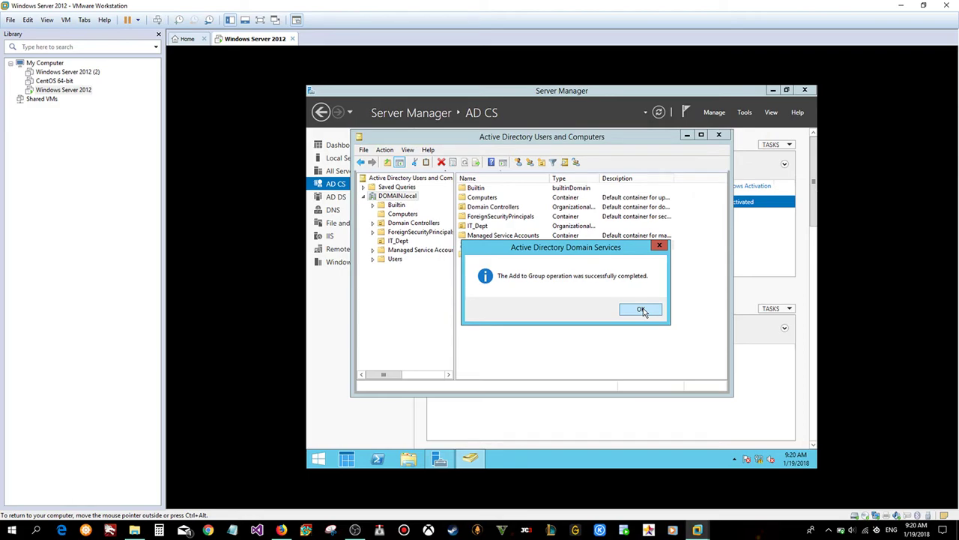
left_click(642, 311)
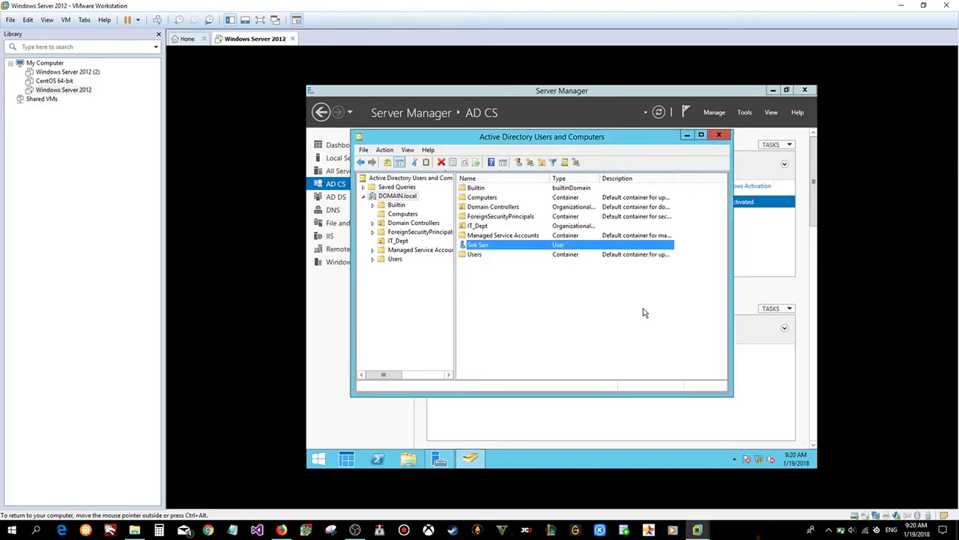
- Open the IT_Dept unit and select the IT_Dept group, cancelling an accidental rename
left_click(400, 242)
left_click(470, 198)
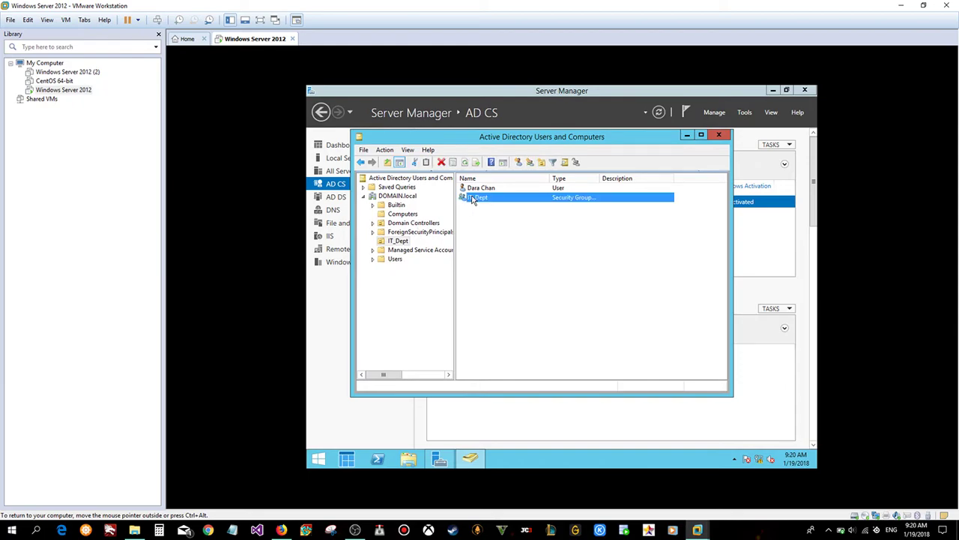
right_click(496, 199)
left_click(479, 197)
right_click(481, 197)
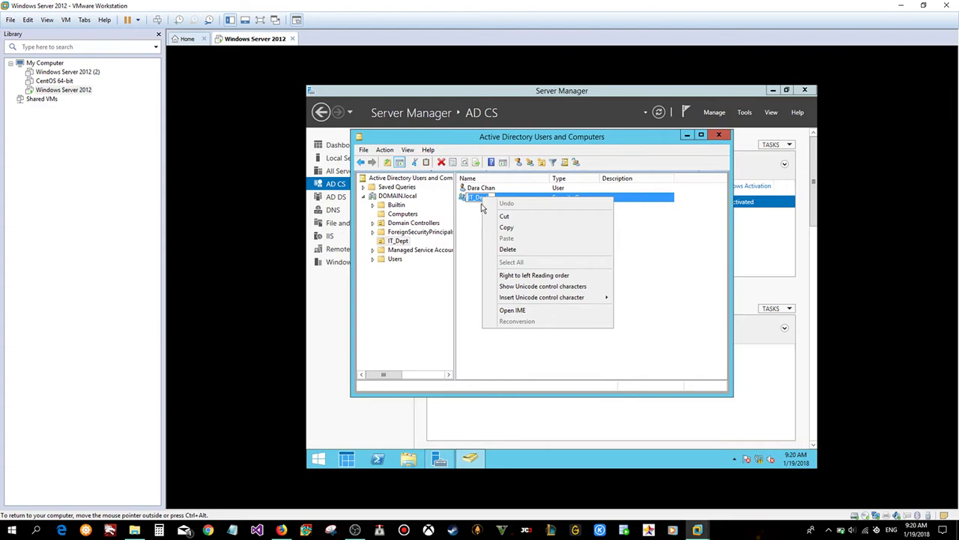
left_click(463, 219)
- Check that the IT_Dept group's Members tab lists both users, then close its properties
right_click(512, 199)
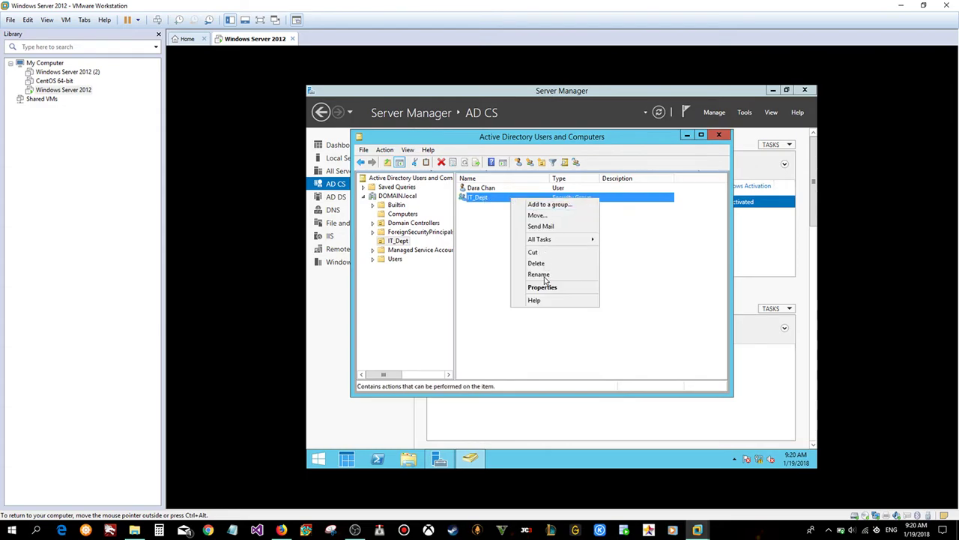
left_click(545, 289)
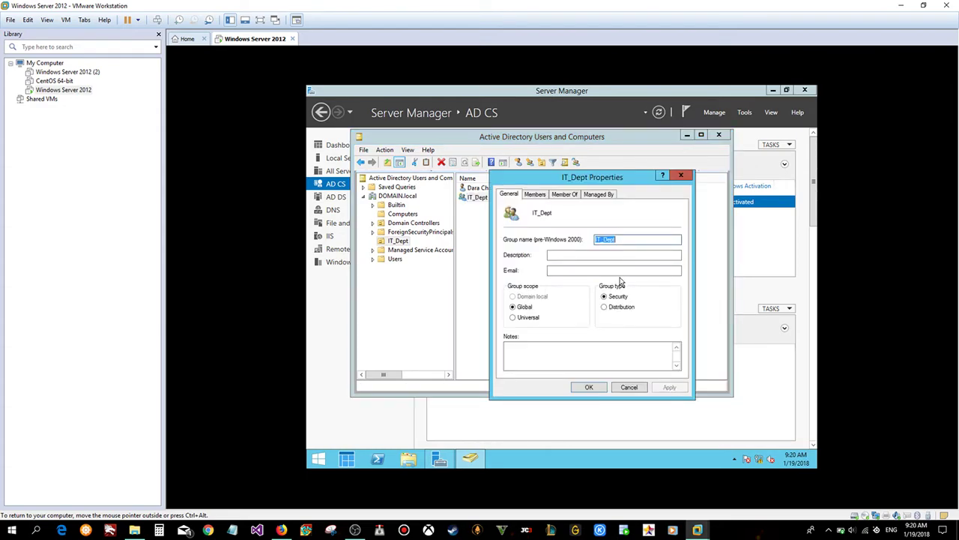
left_click(536, 196)
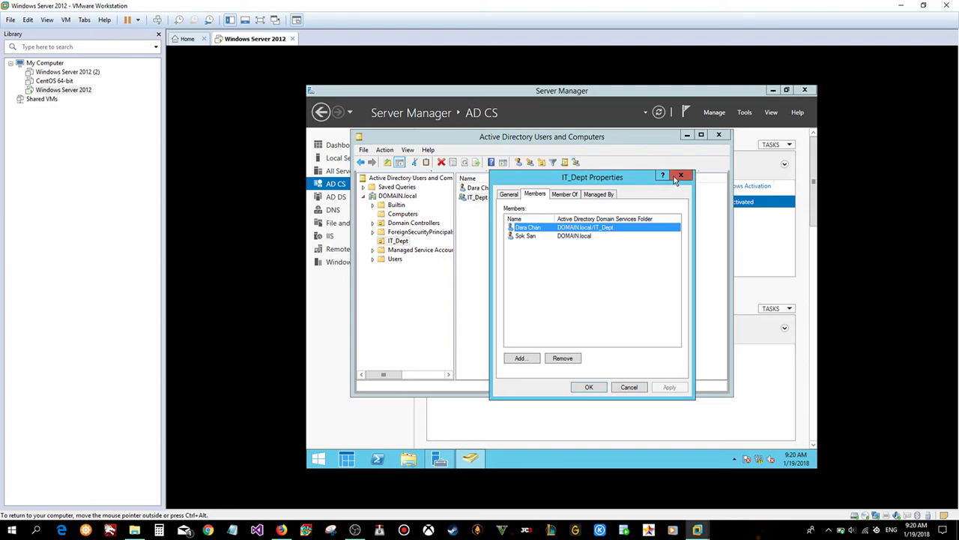
left_click(681, 176)
- Drag the user from DOMAIN.local into the IT_Dept unit, confirm the move, and view IT_Dept
left_click(488, 188)
left_click(487, 197)
left_click(487, 188)
left_click(485, 198)
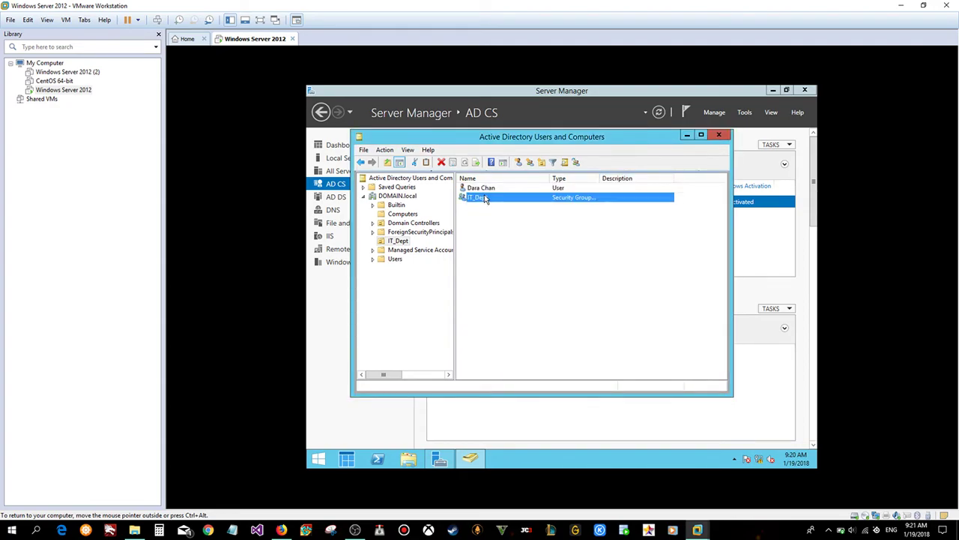
left_click(392, 197)
left_click_drag(478, 255, 429, 243)
left_click(508, 294)
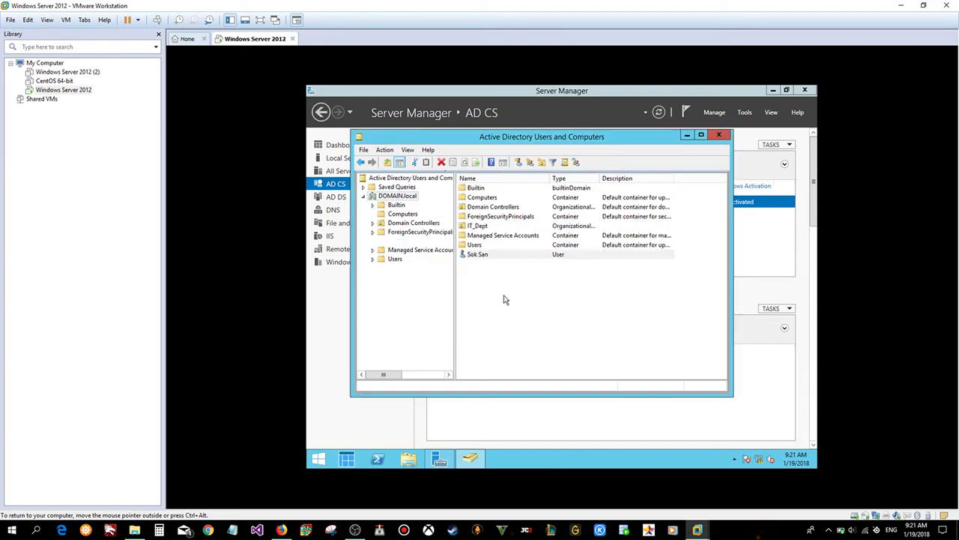
left_click(396, 242)
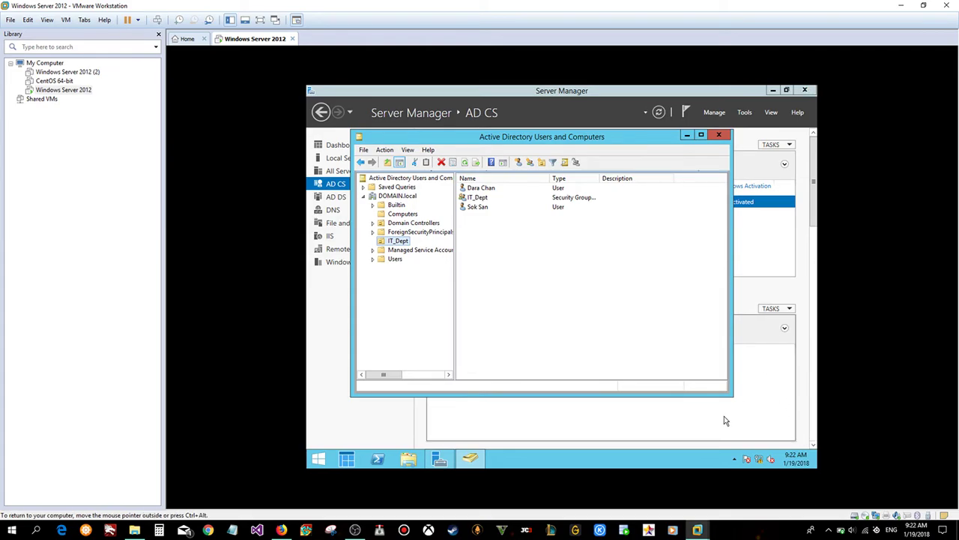
left_click(355, 530)
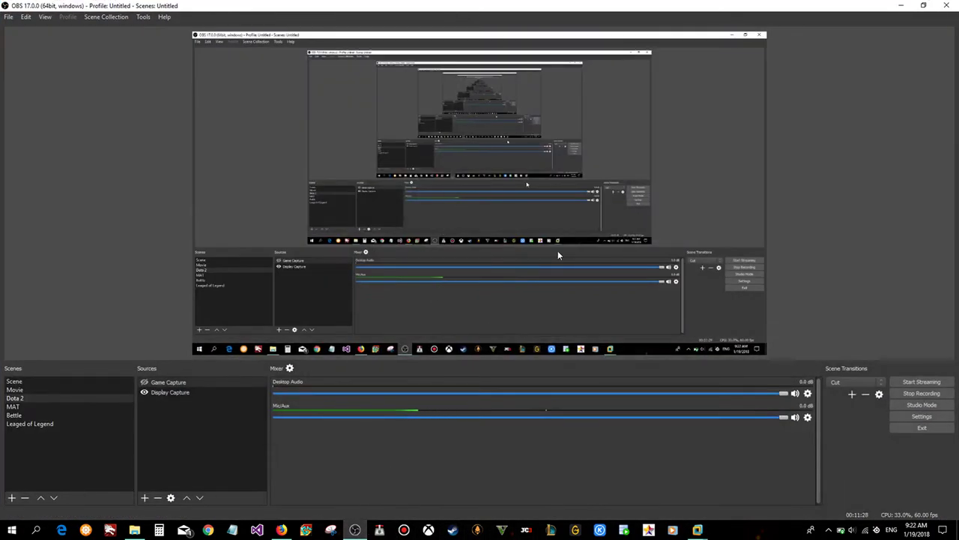
left_click(924, 5)
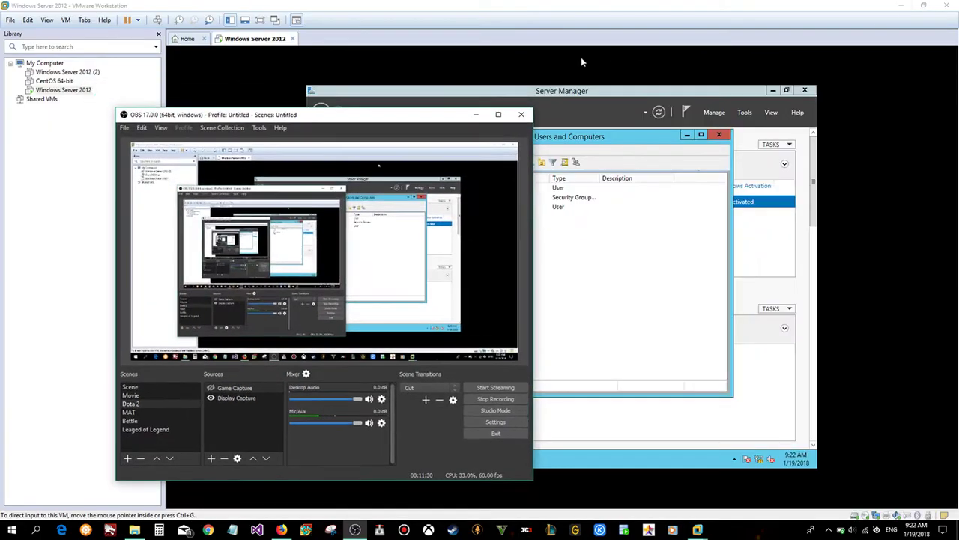
left_click(475, 113)
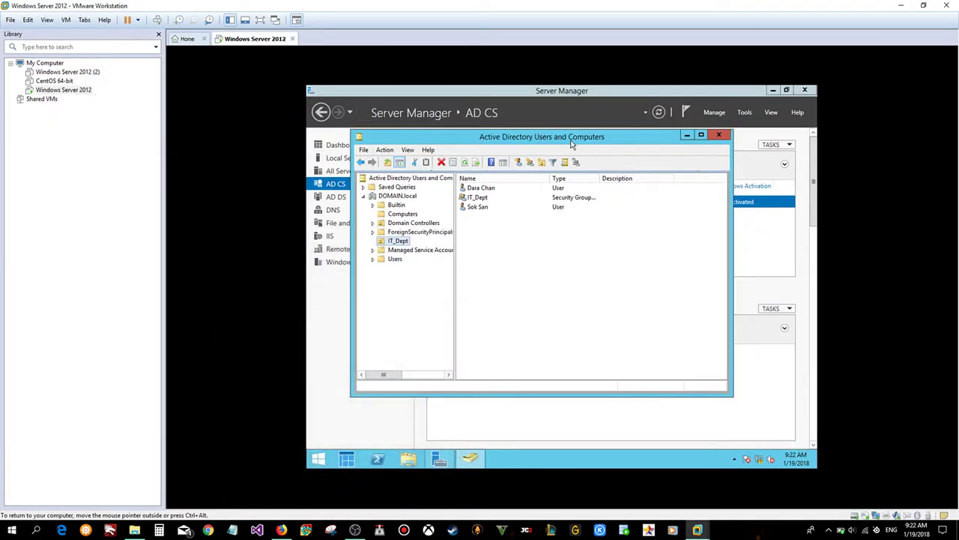
- Minimize the directory console and show the signed-in account's options on the Start screen
left_click(688, 136)
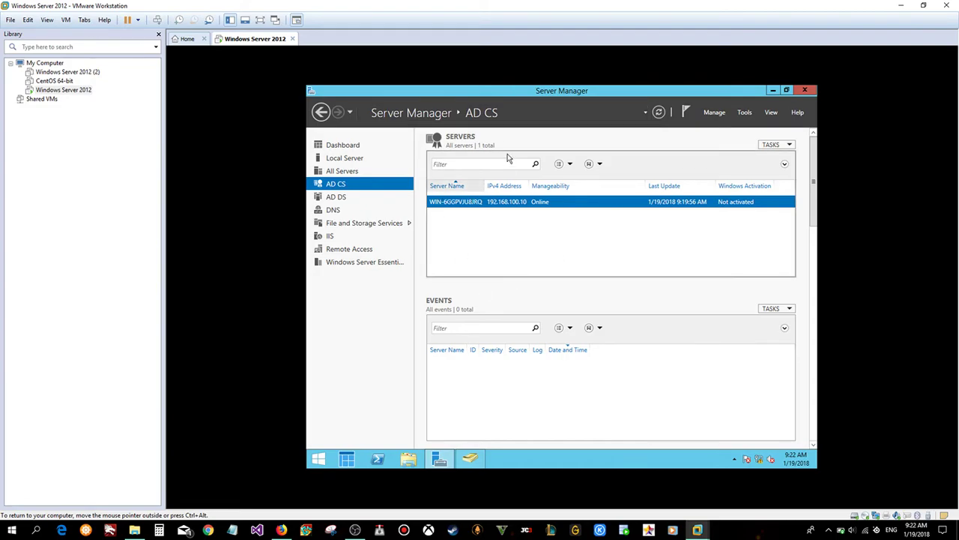
left_click(644, 113)
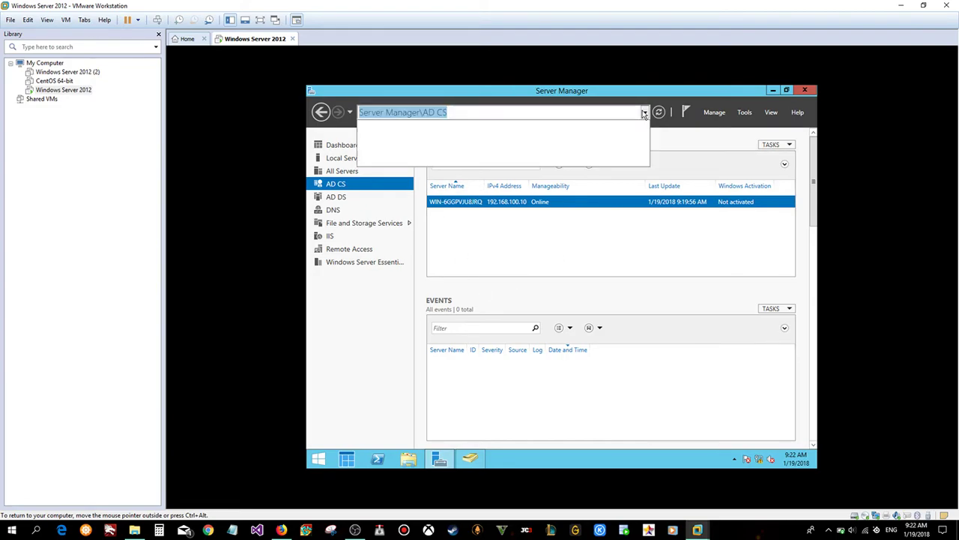
left_click(318, 459)
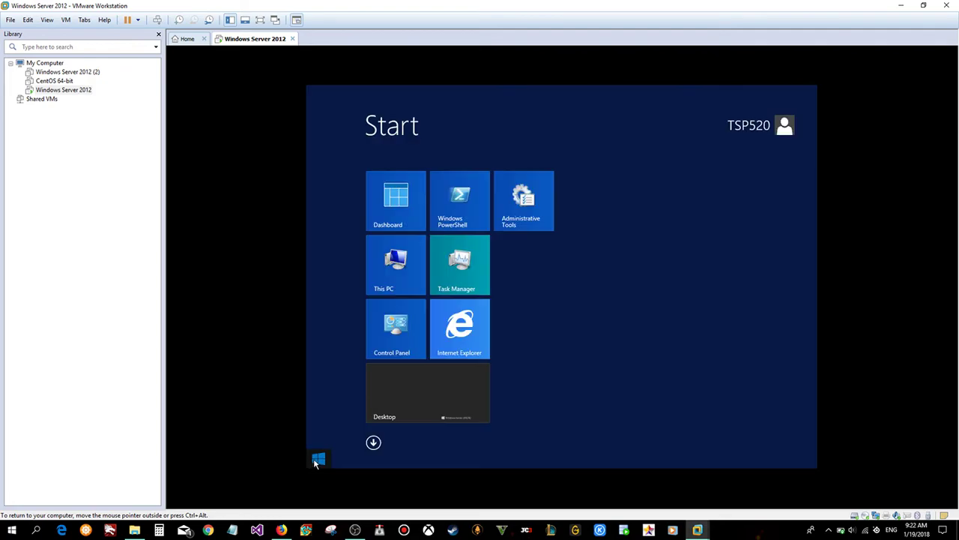
left_click(750, 126)
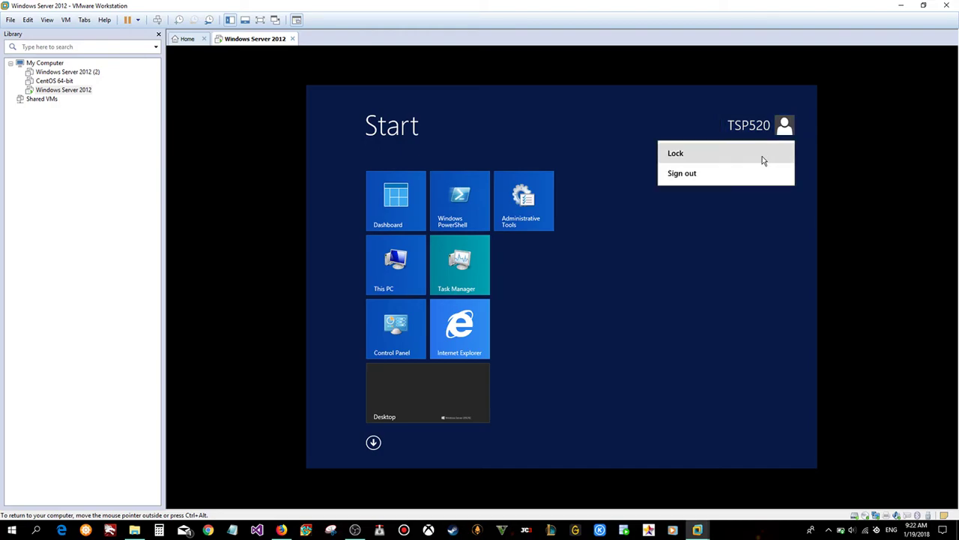
left_click(707, 174)
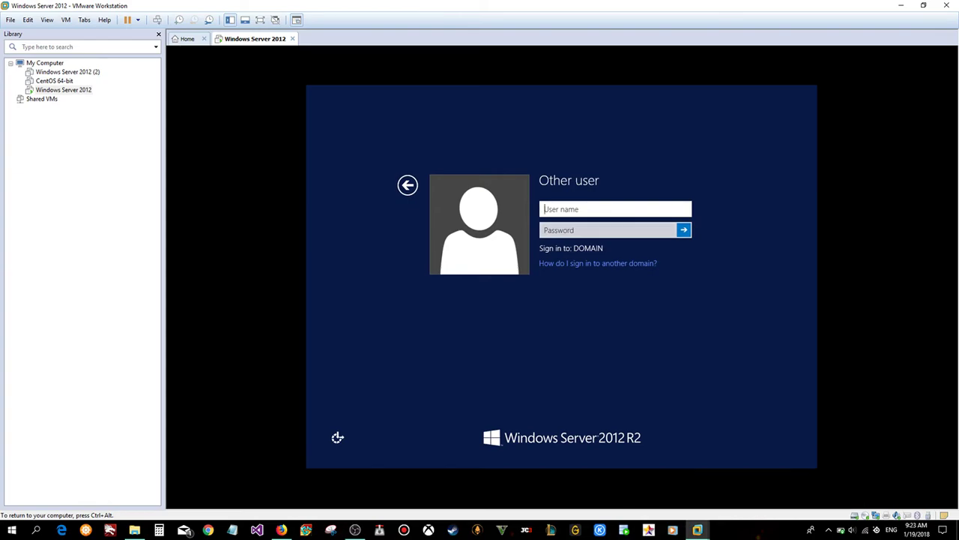
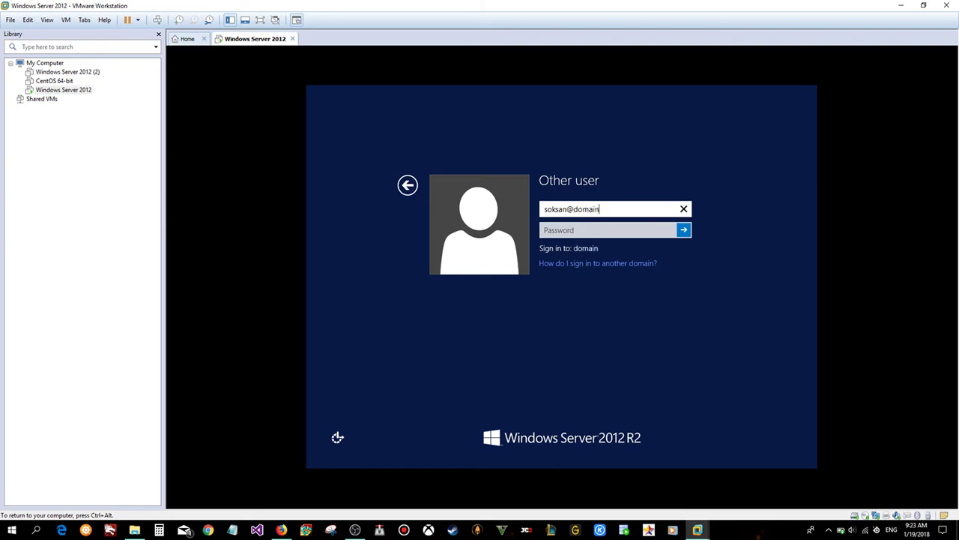
- Enter the user's password, submit, dismiss the refusal, and return to the account list
left_click(607, 230)
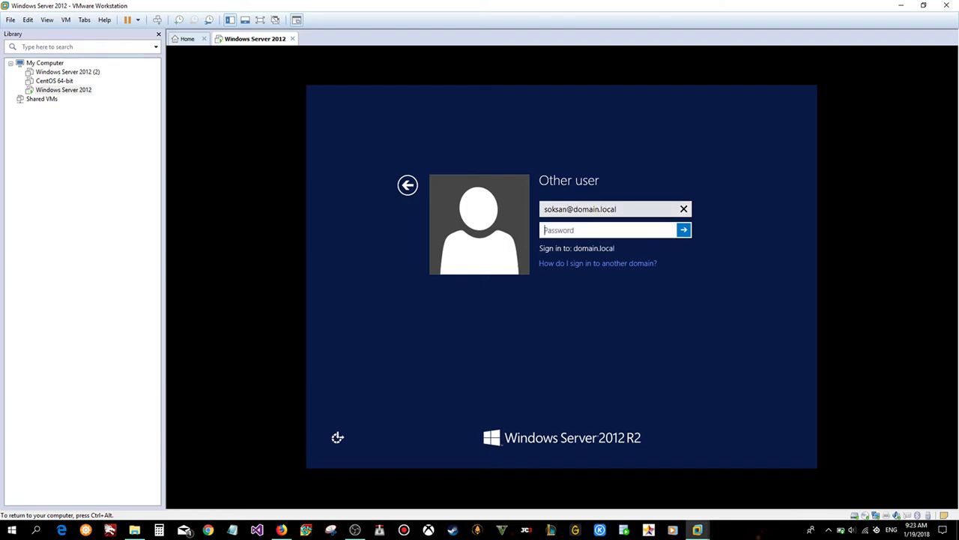
type("•••••••••••••••")
key("Return")
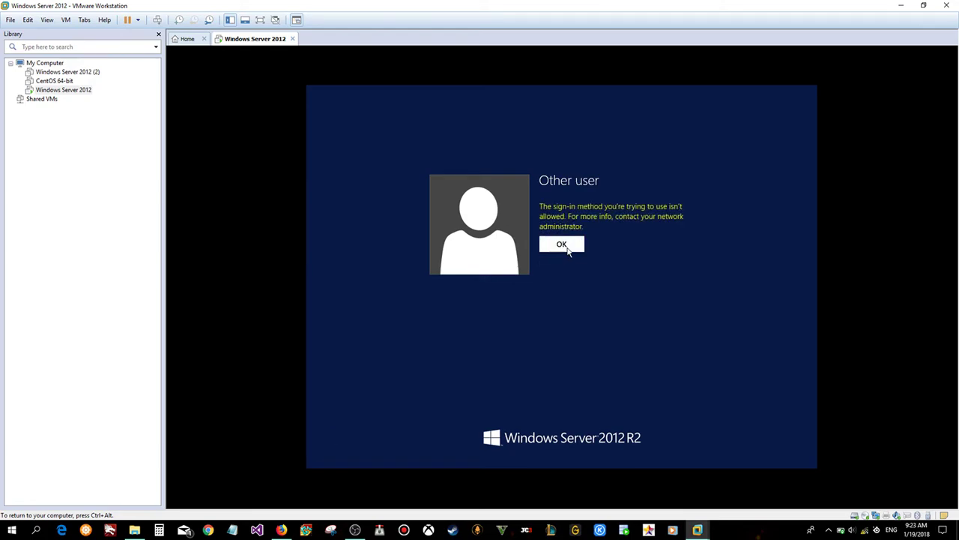
left_click(562, 246)
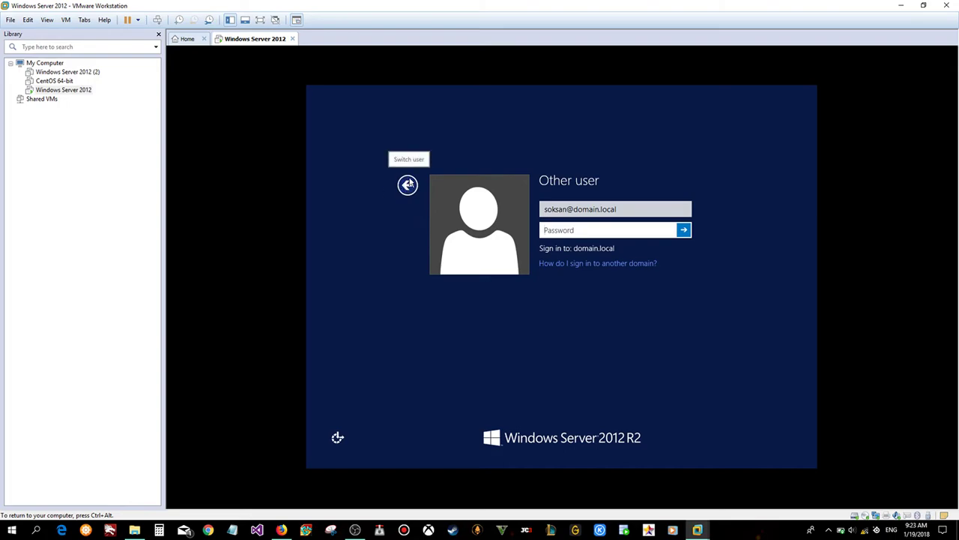
left_click(409, 184)
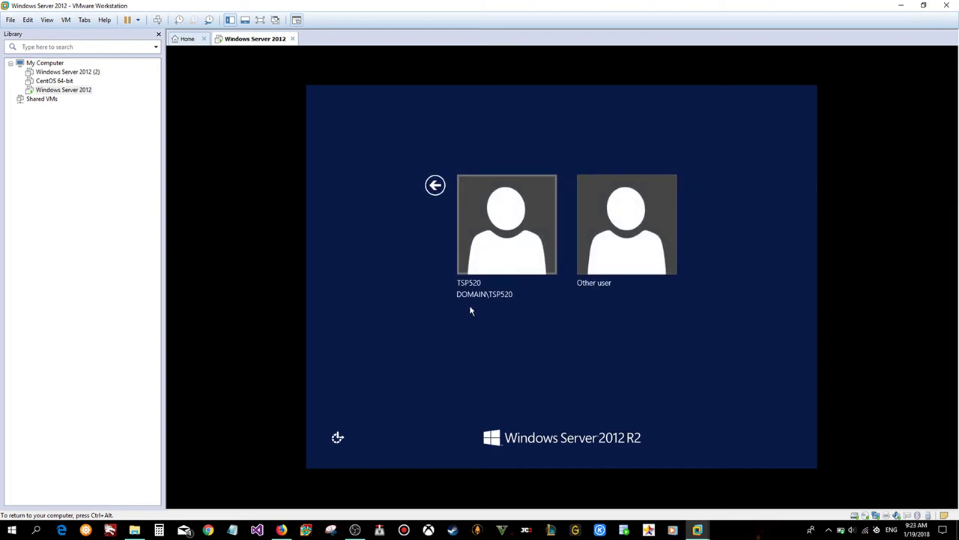
- Retry the Other user sign-in with the DOMAIN\-prefixed user name and password, dismissing the refusal
left_click(597, 225)
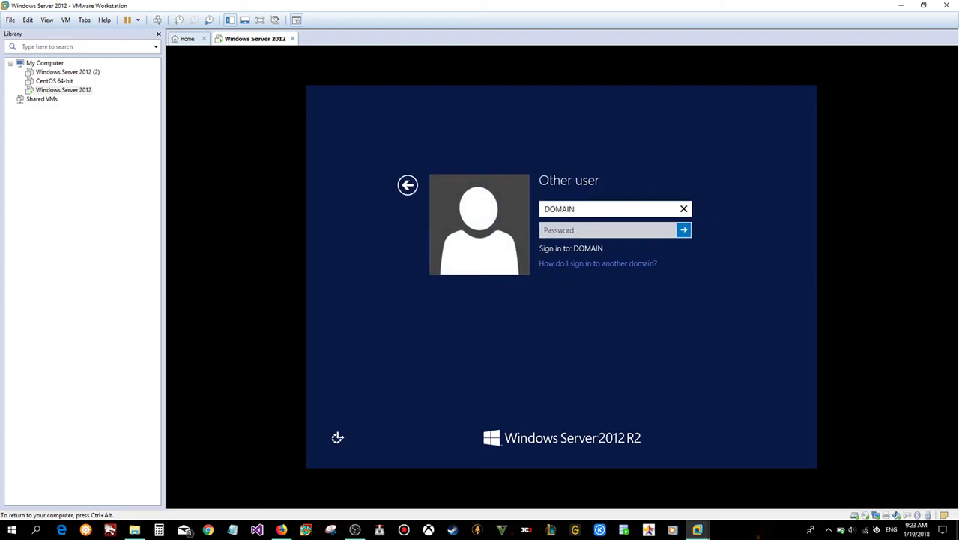
key("Tab")
type("••••••")
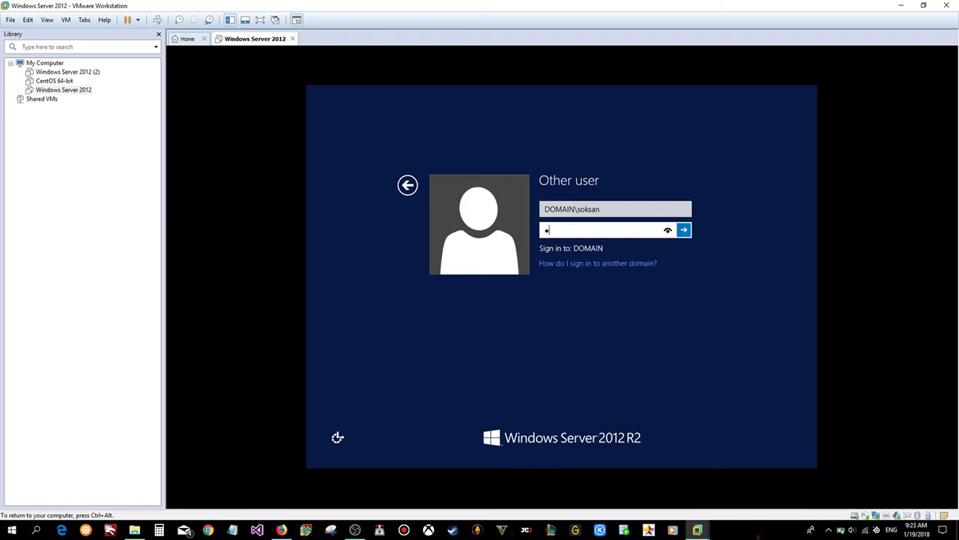
type("••••••••••")
key("Return")
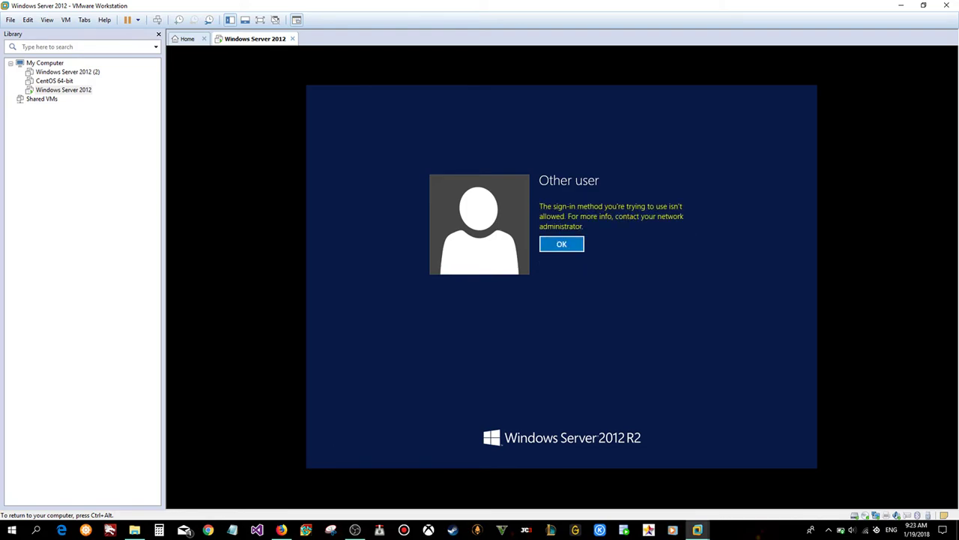
left_click(562, 245)
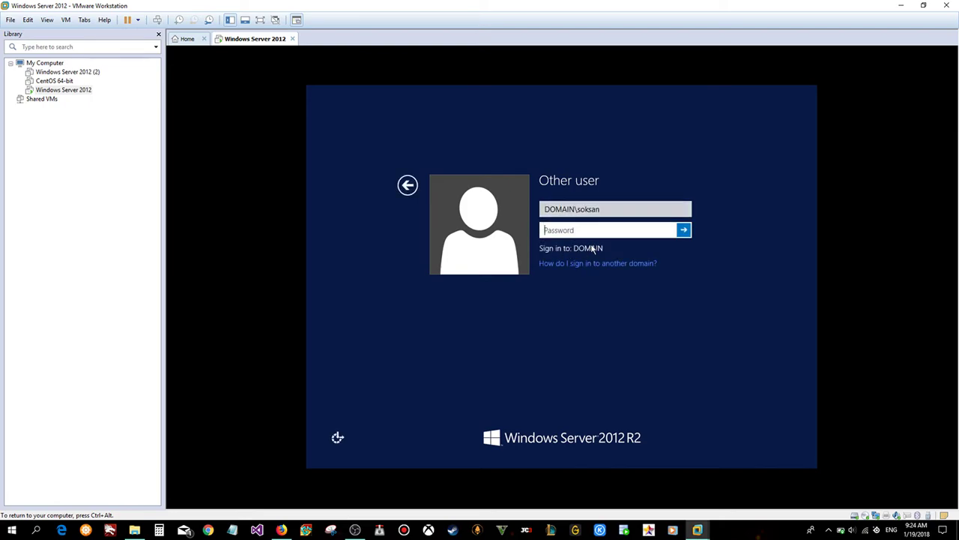
key("shift+Tab")
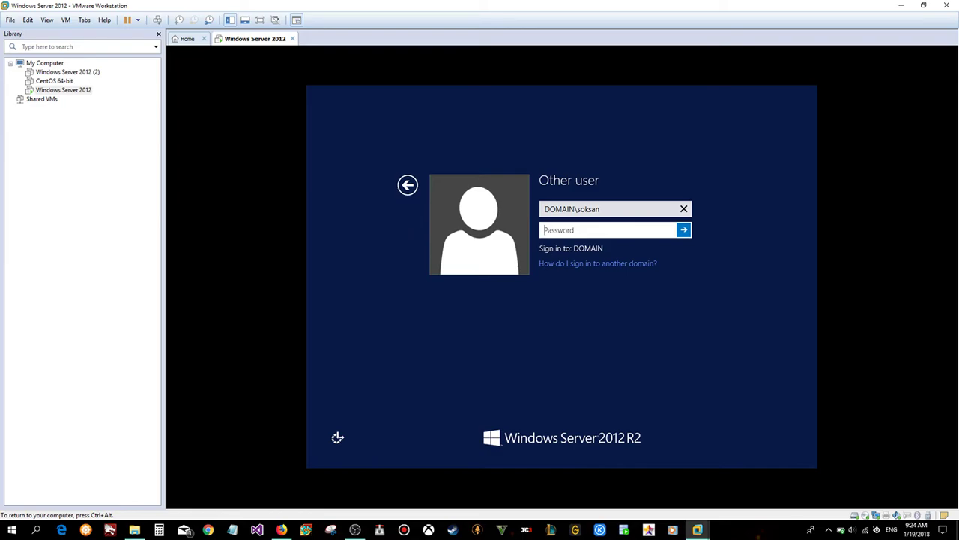
key("Tab")
- Remove the DOMAIN\ prefix, enter the account password, submit, and dismiss the 'sign-in method isn't allowed' error
left_click(555, 209)
left_click_drag(576, 209, 544, 209)
key("BackSpace")
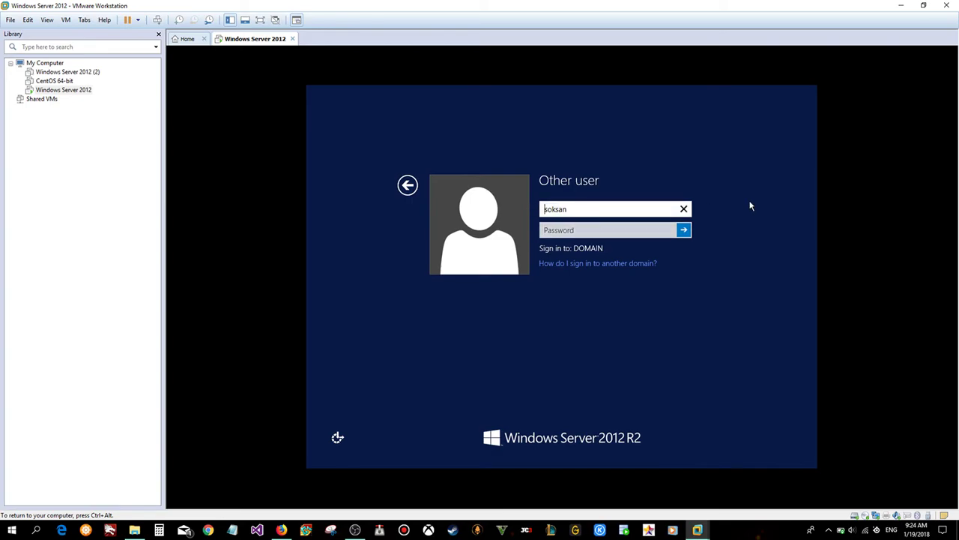
key("Tab")
type("Pa")
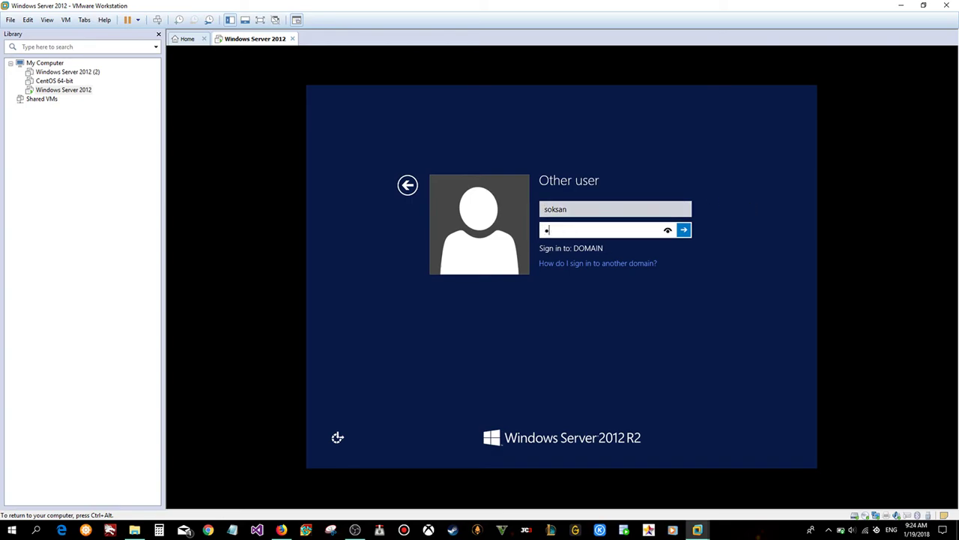
type("ssw0rd@1234567")
key("Return")
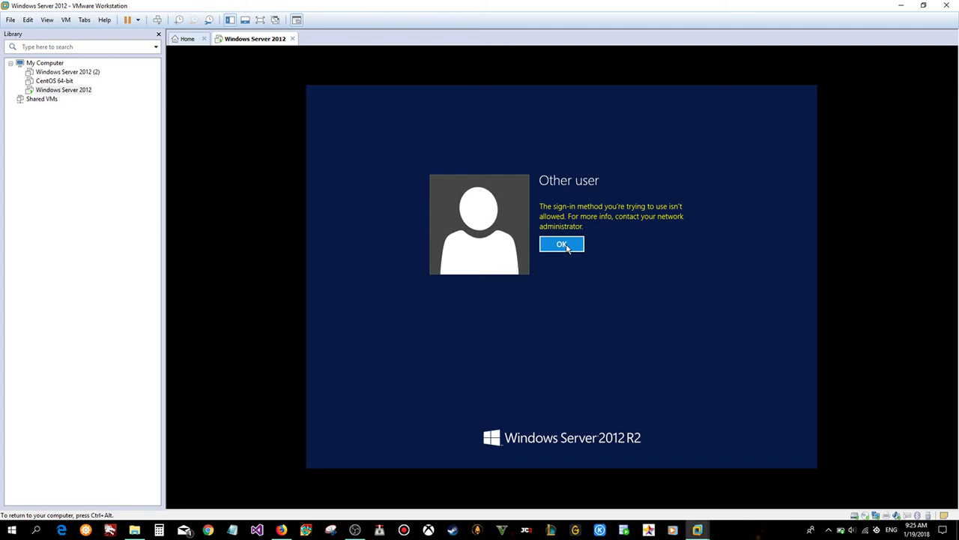
left_click(568, 248)
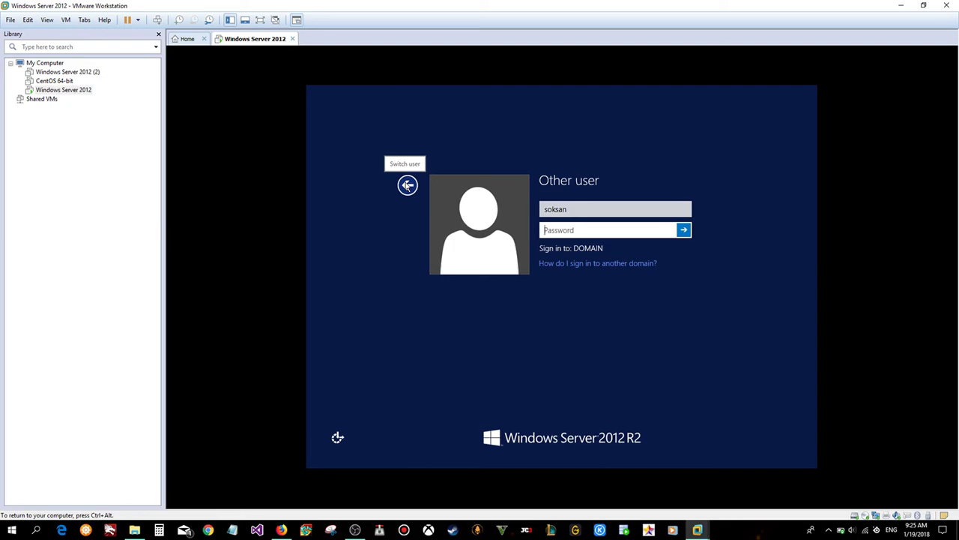
- Sign back in with the original account's password and launch Server Manager from the taskbar
left_click(407, 185)
left_click(510, 217)
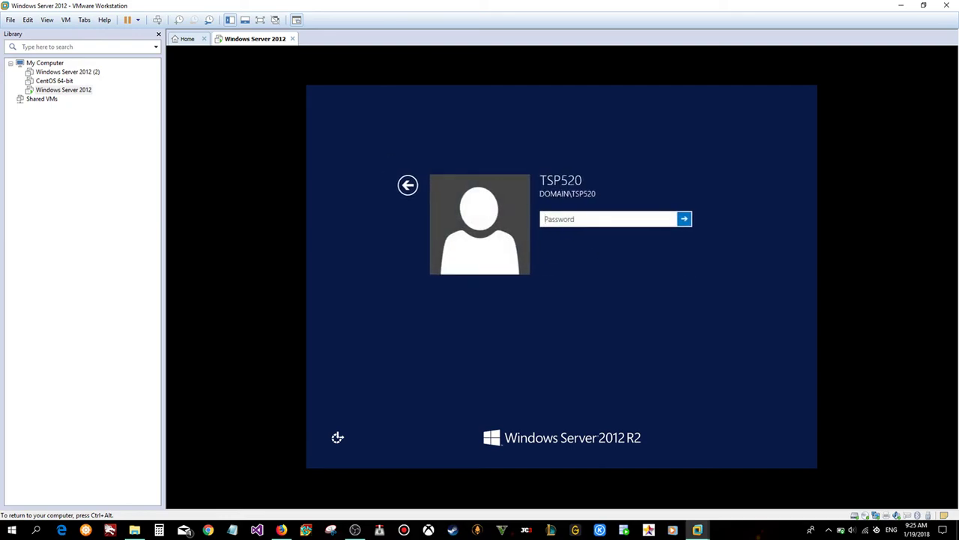
type("**********")
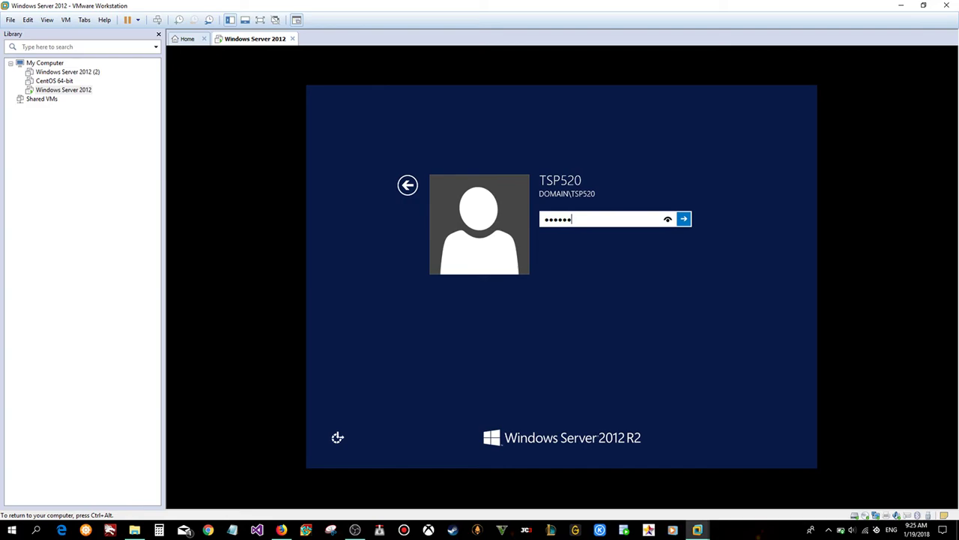
type("*****")
key("Return")
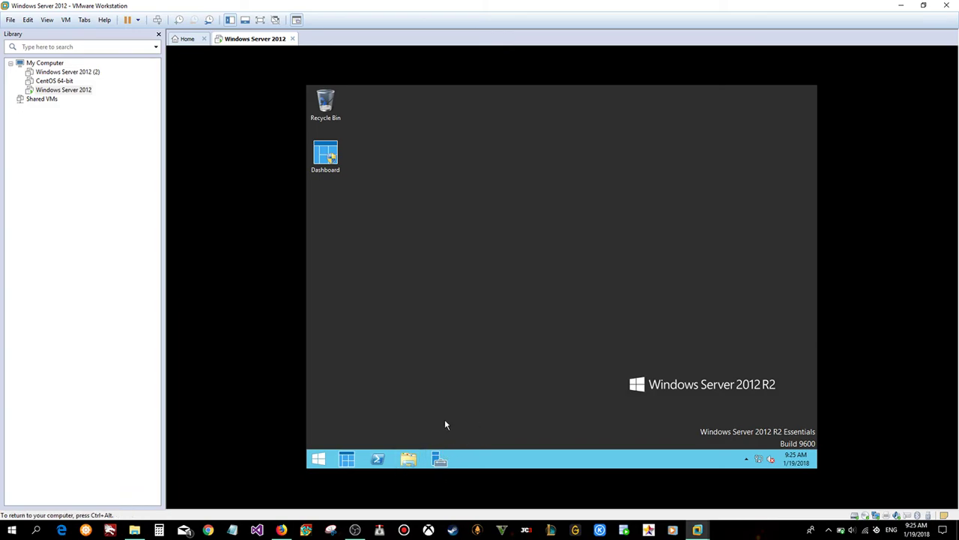
left_click(439, 459)
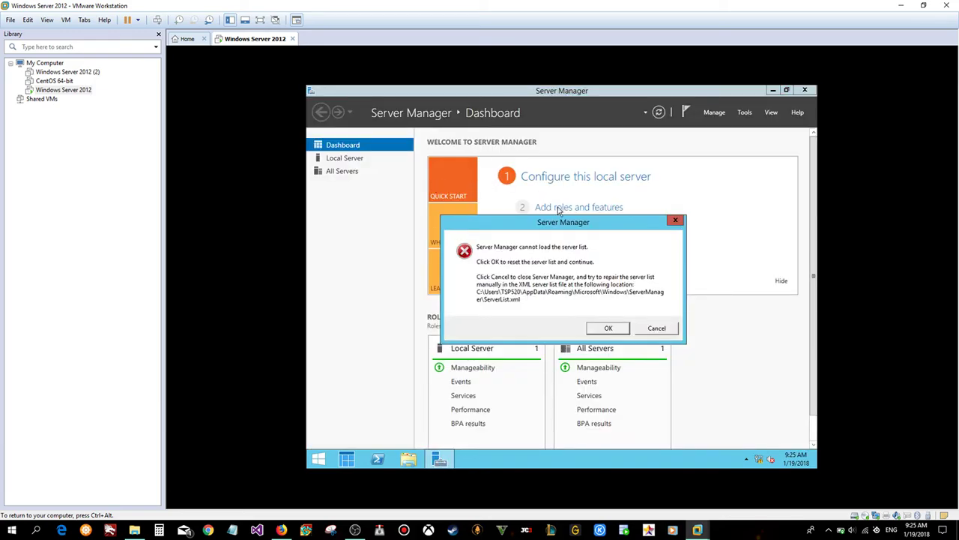
- Reset the unloadable server list so the Dashboard appears with all 7 roles
left_click(608, 327)
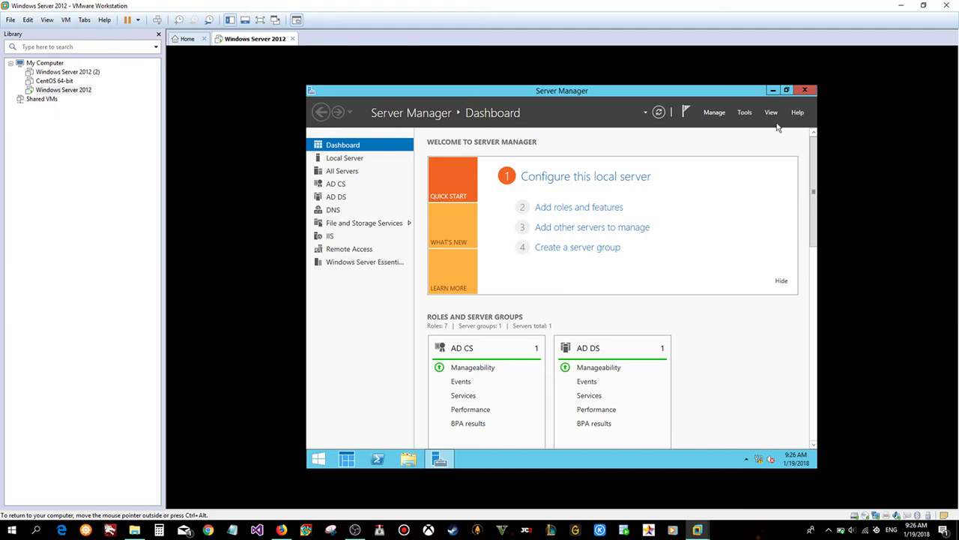
- Launch Active Directory Administrative Center from the Tools menu and reposition its window
left_click(745, 113)
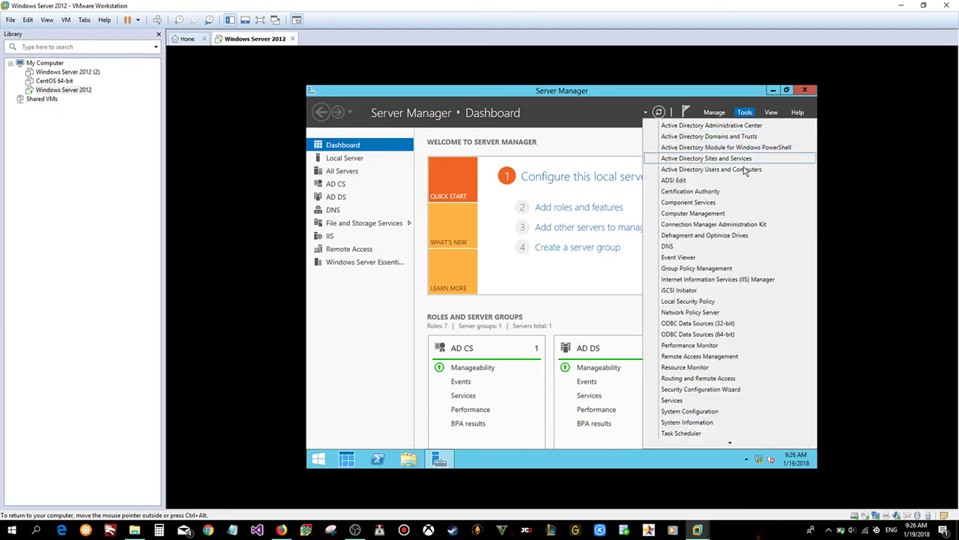
left_click(763, 125)
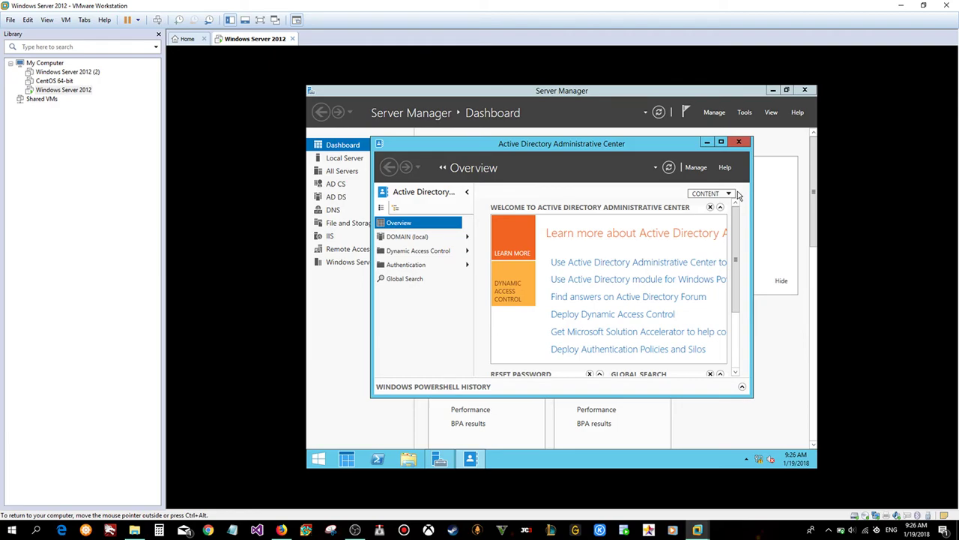
mouse_move(662, 148)
left_mouse_down()
mouse_move(647, 146)
mouse_move(656, 148)
left_mouse_up()
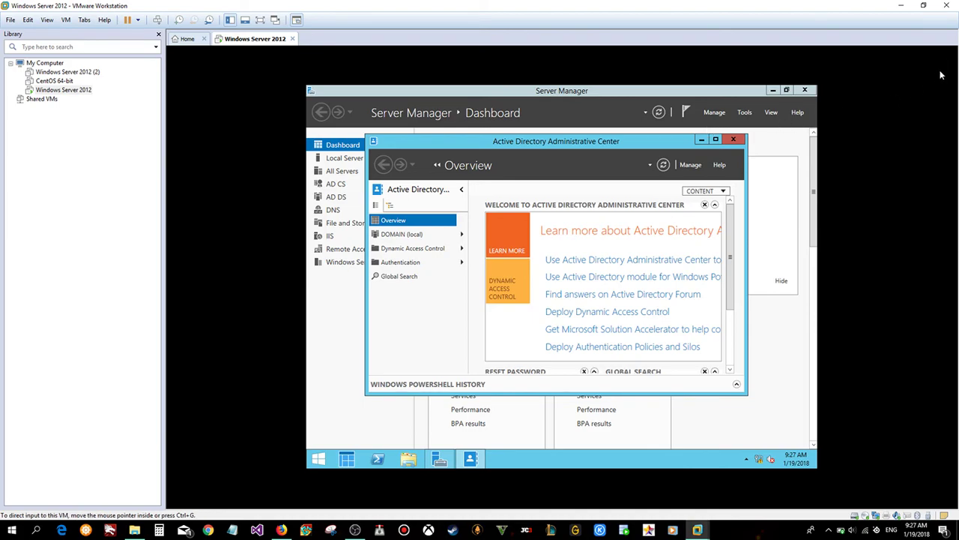
- Maximize the window and open the IT_Dept organizational unit under DOMAIN (local)
left_click(434, 237)
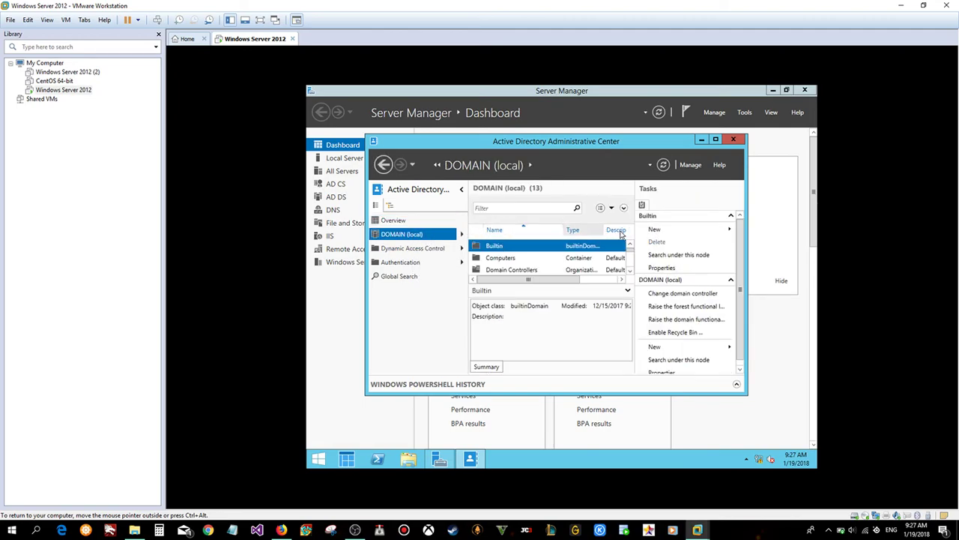
left_click(716, 140)
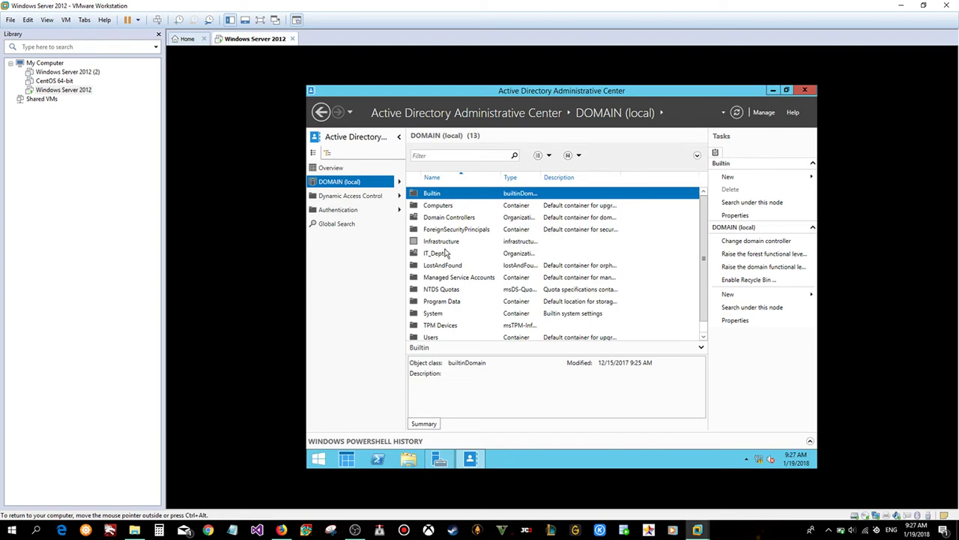
double_click(442, 255)
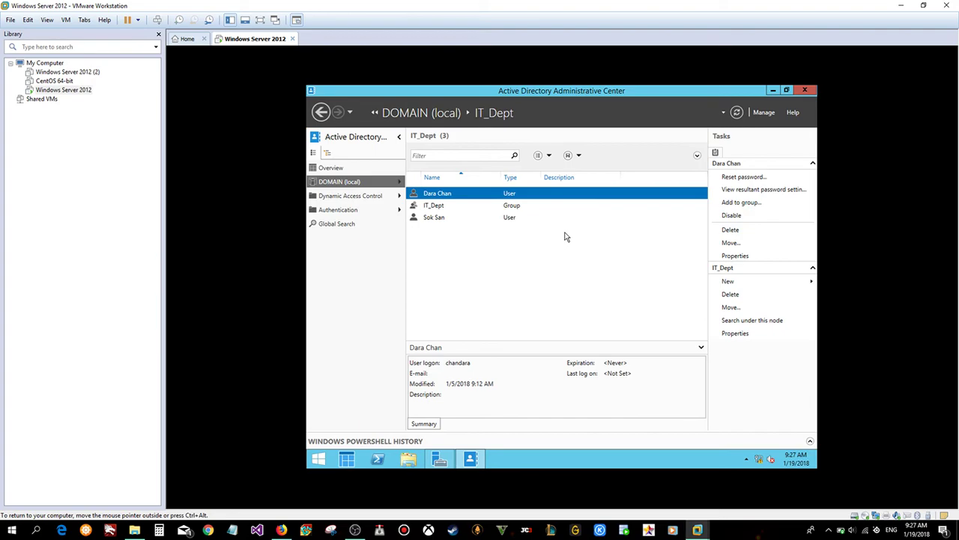
- Briefly browse the Computers container, then return to the IT_Dept organizational unit
left_click(400, 182)
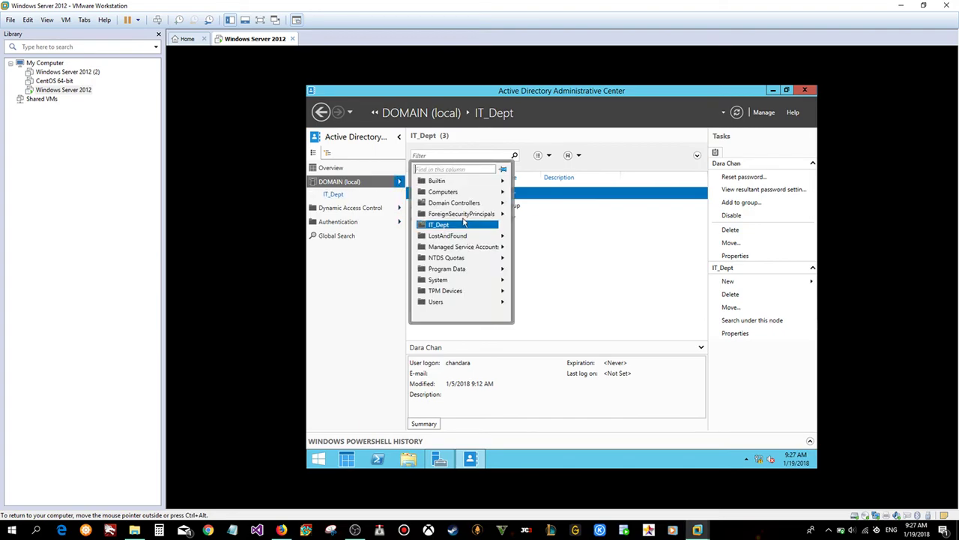
left_click(447, 192)
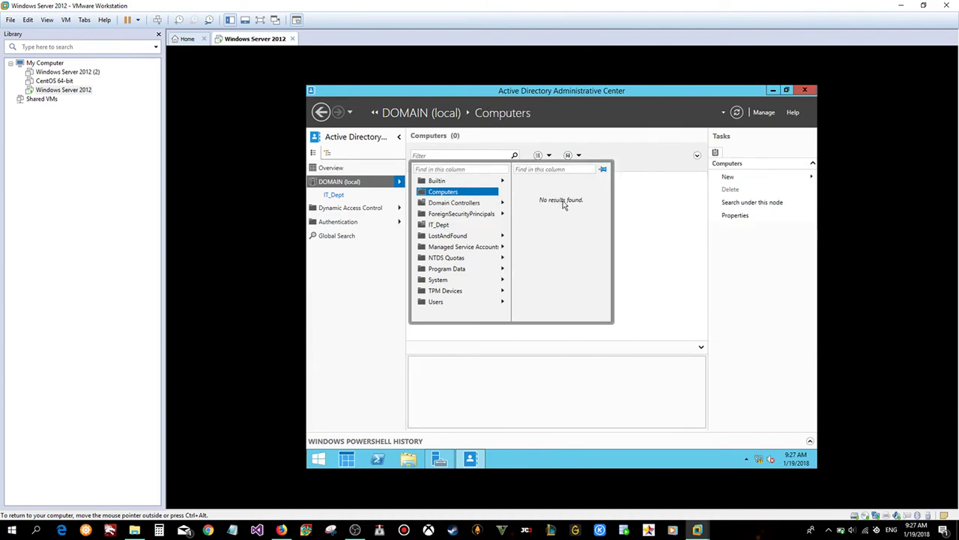
left_click(626, 201)
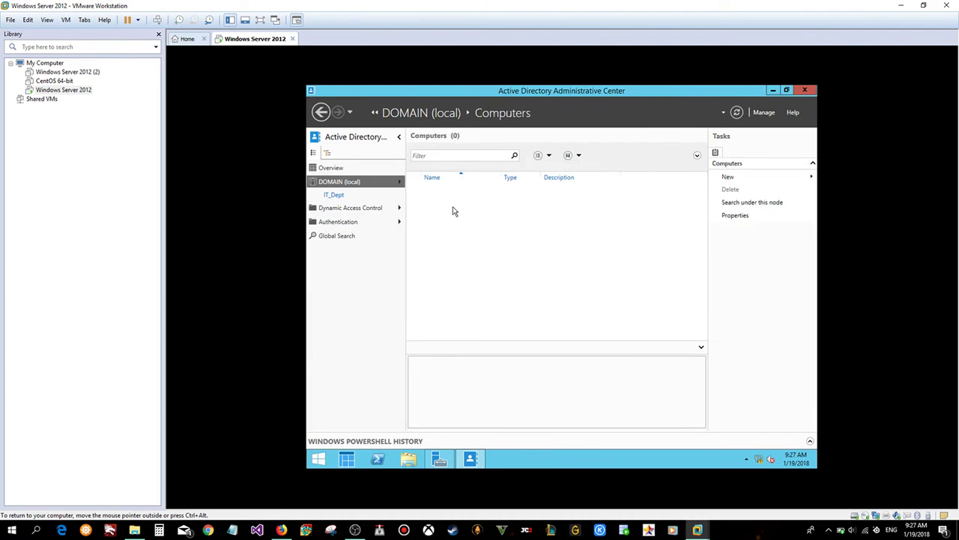
left_click(335, 196)
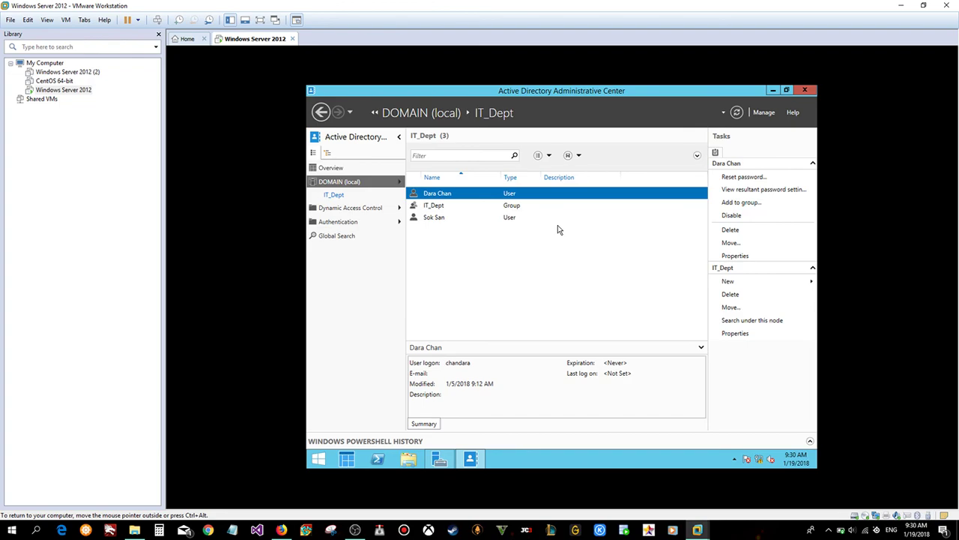
- Bring OBS Studio to the front and open and close its Settings window while recording continues
left_click(355, 530)
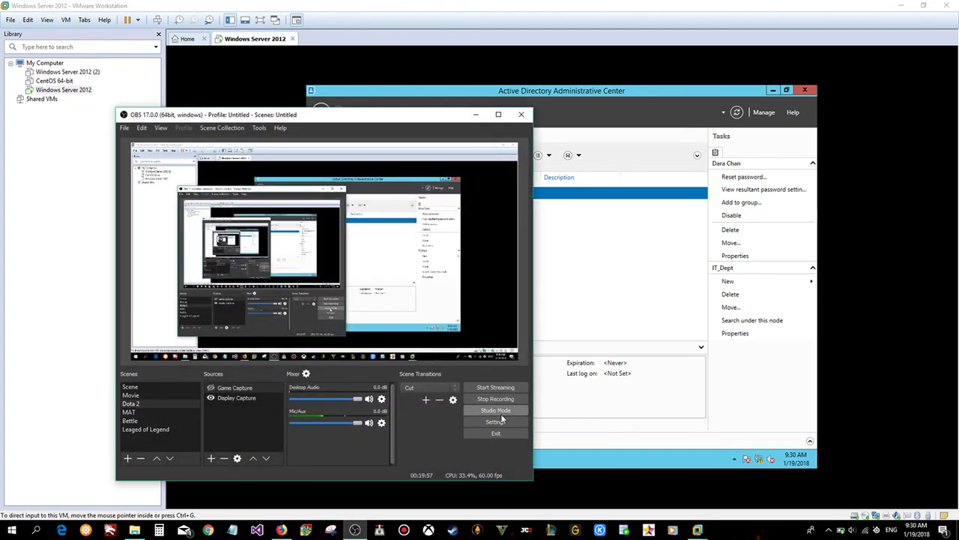
left_click(495, 422)
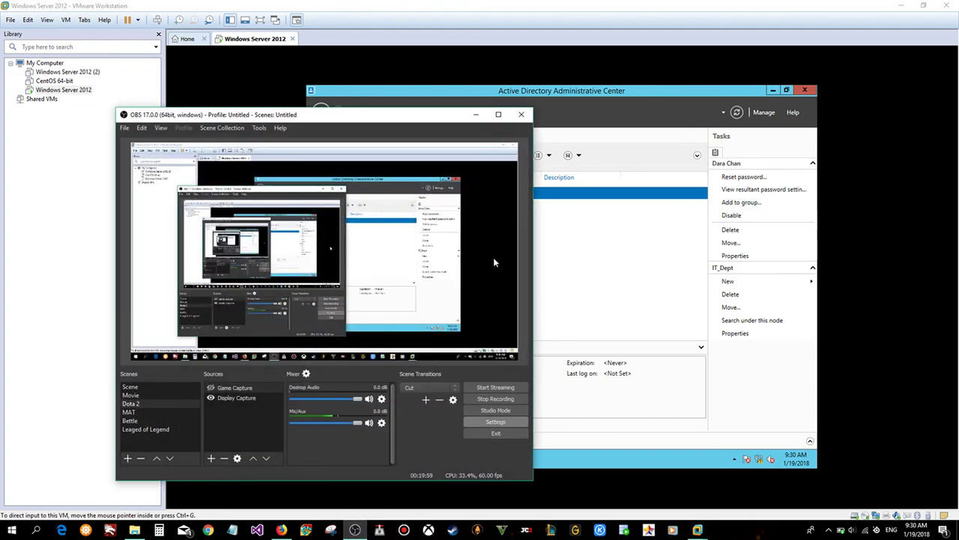
left_click(563, 107)
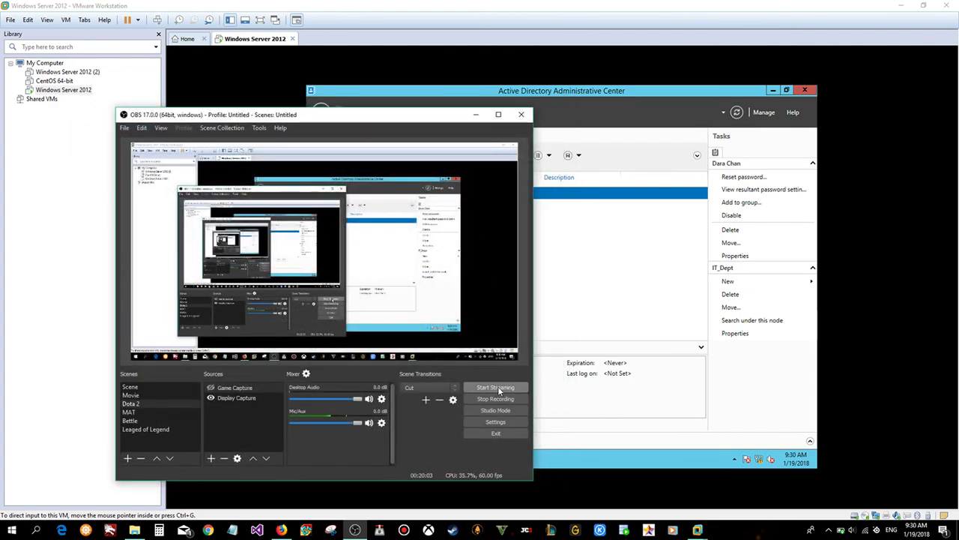